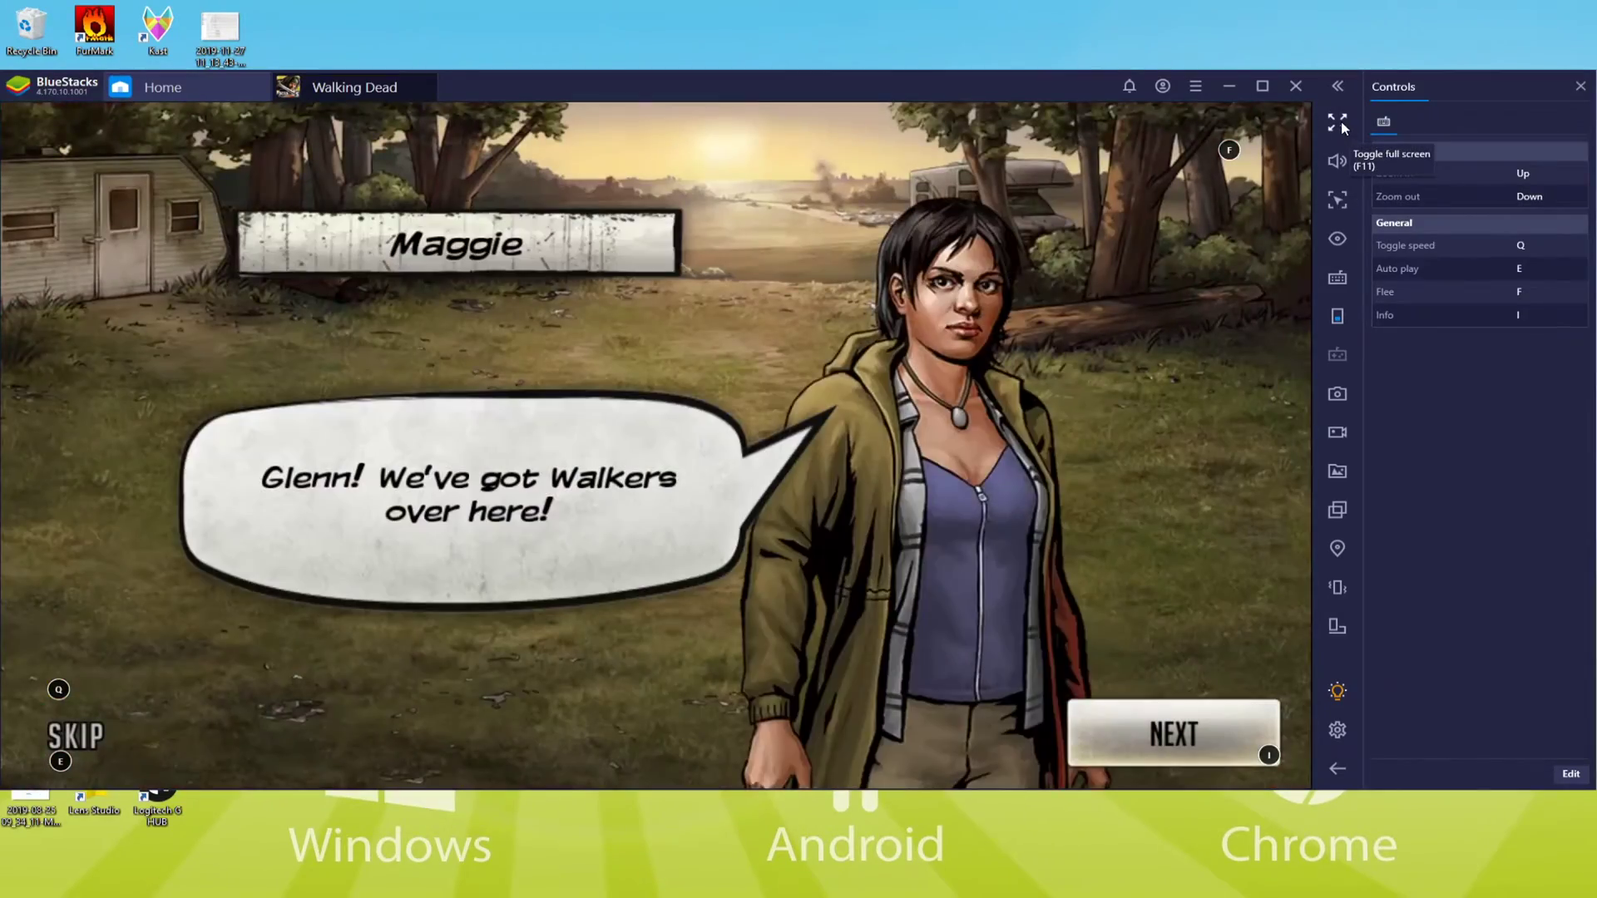
Play the Walking Dead tutorial battle: target the Tough enemy, attack with Glenn, close the Character Traits chart and target the remaining enemy.
{"action": "left_click", "coordinate": [1338, 124]}
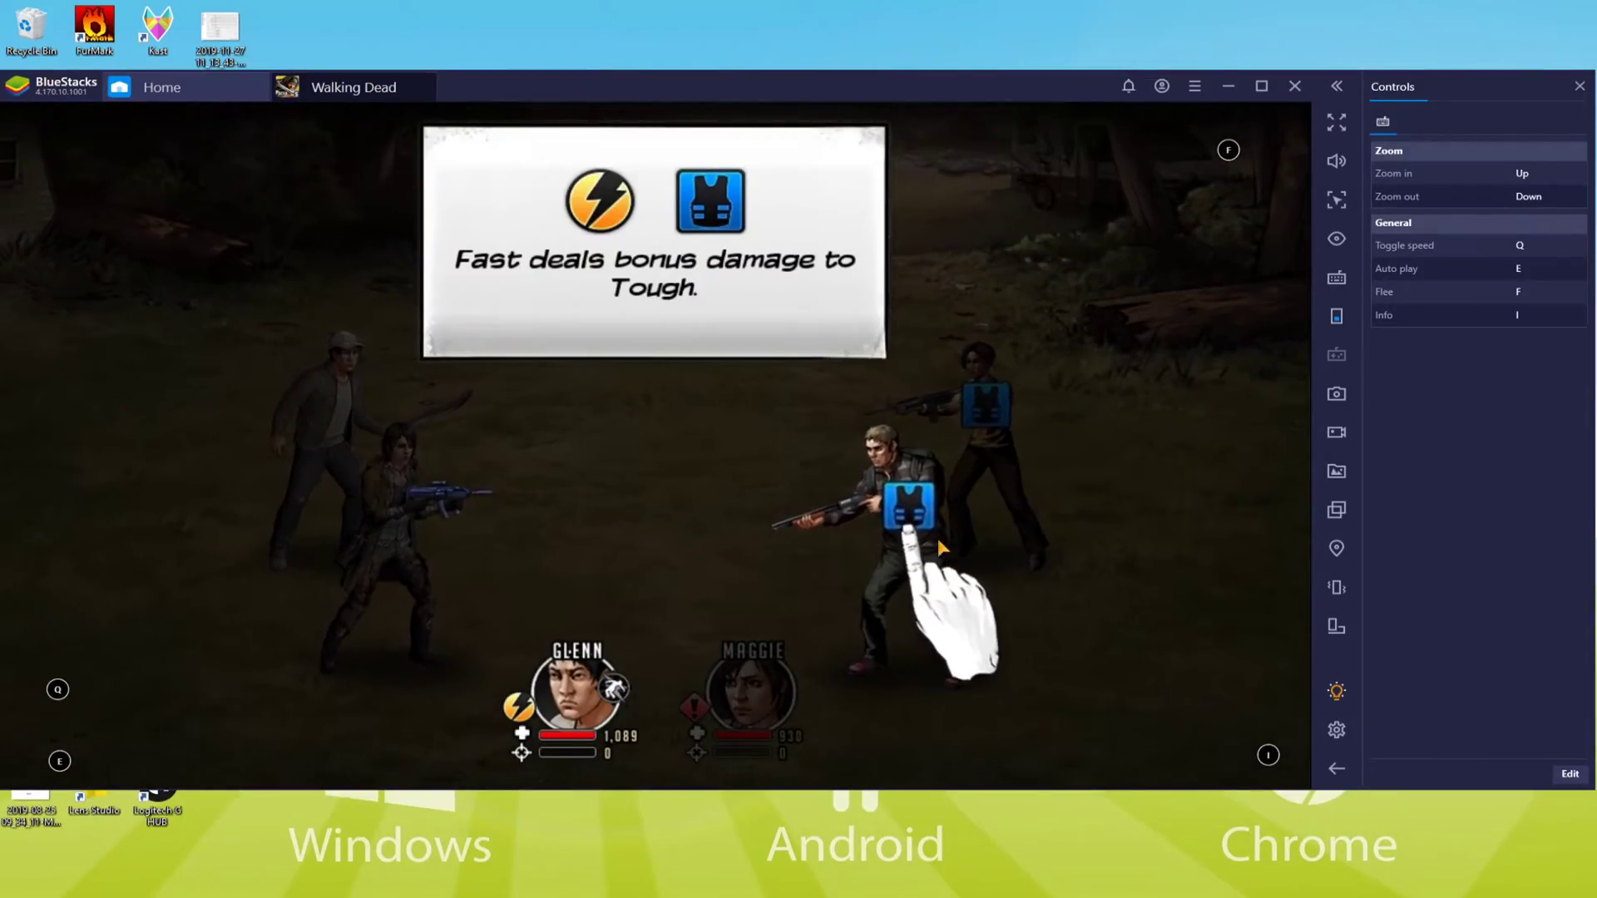
{"action": "left_click", "coordinate": [922, 520]}
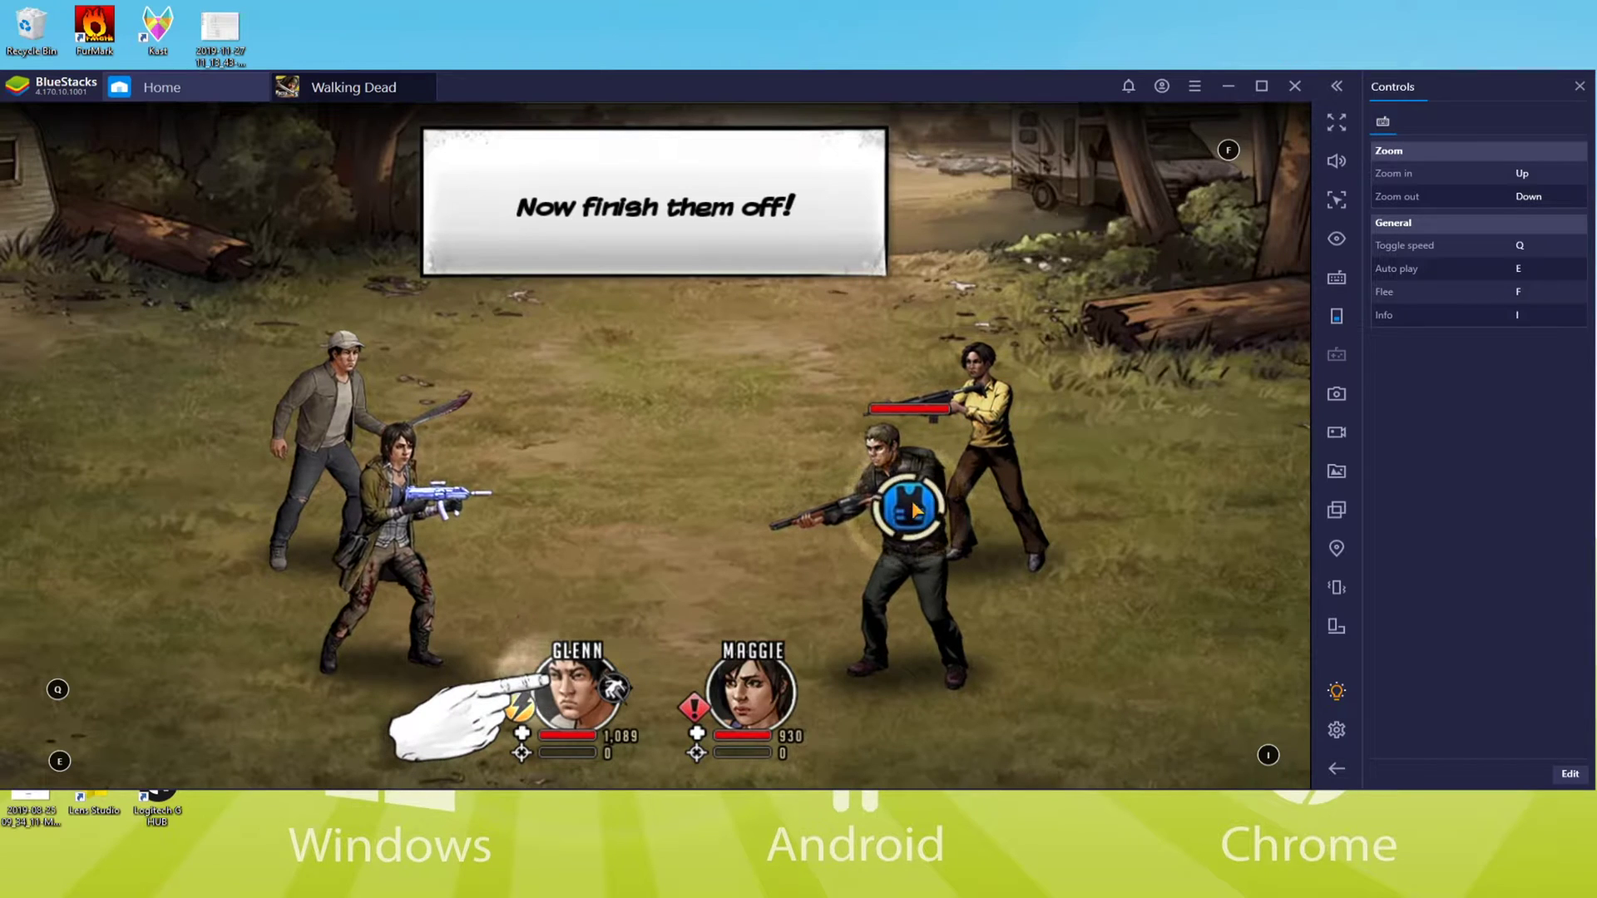
{"action": "left_click", "coordinate": [578, 690]}
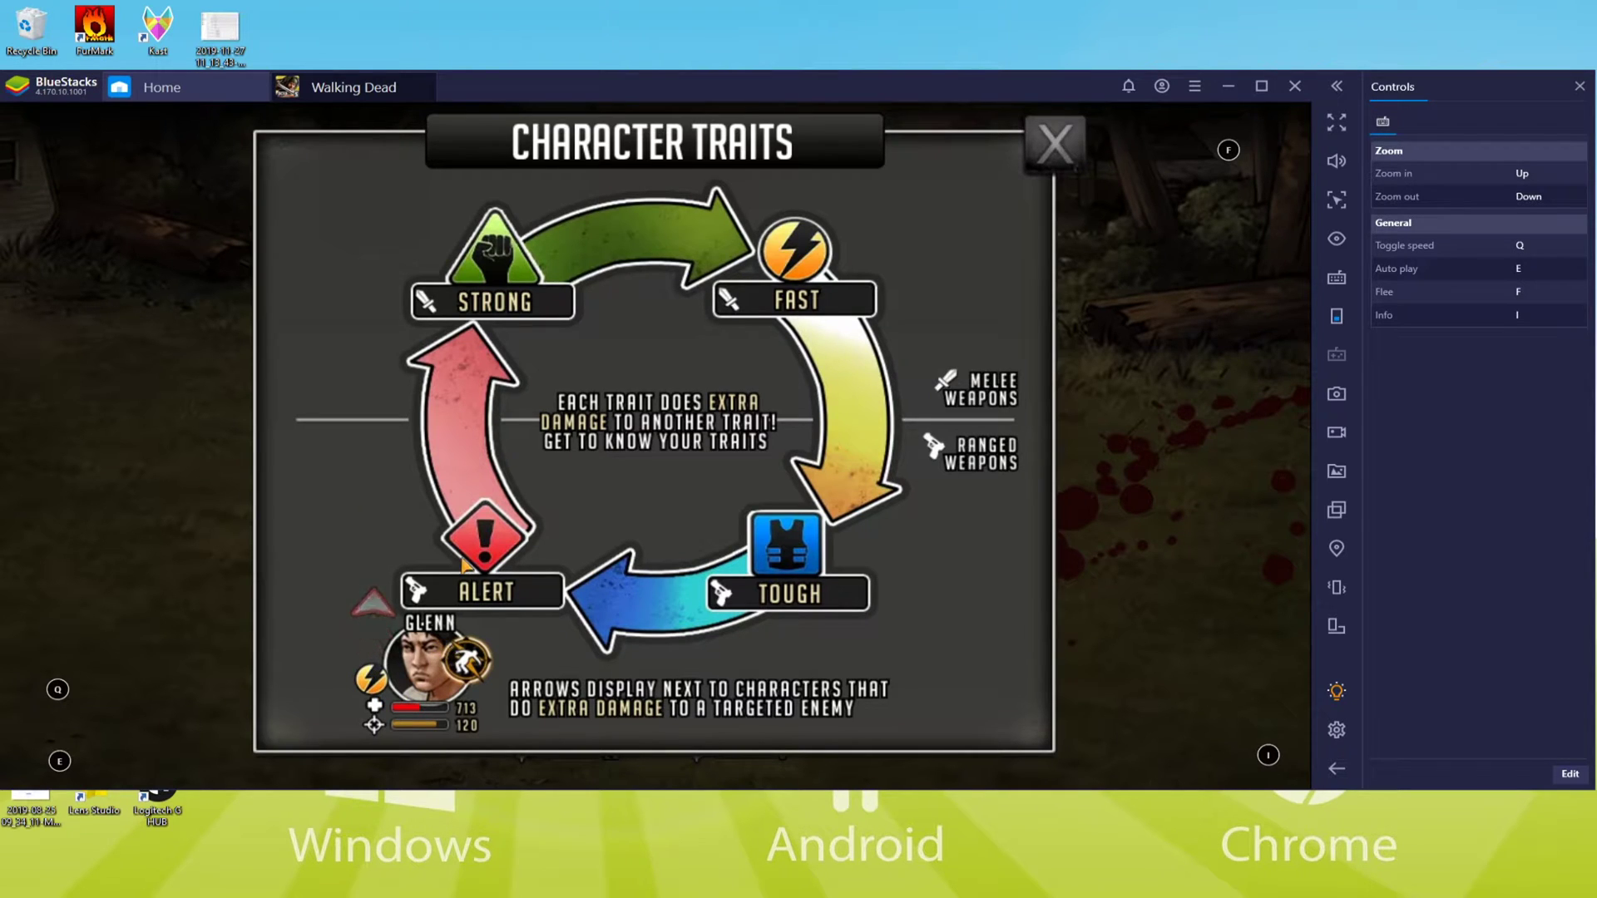
{"action": "left_click", "coordinate": [1068, 156]}
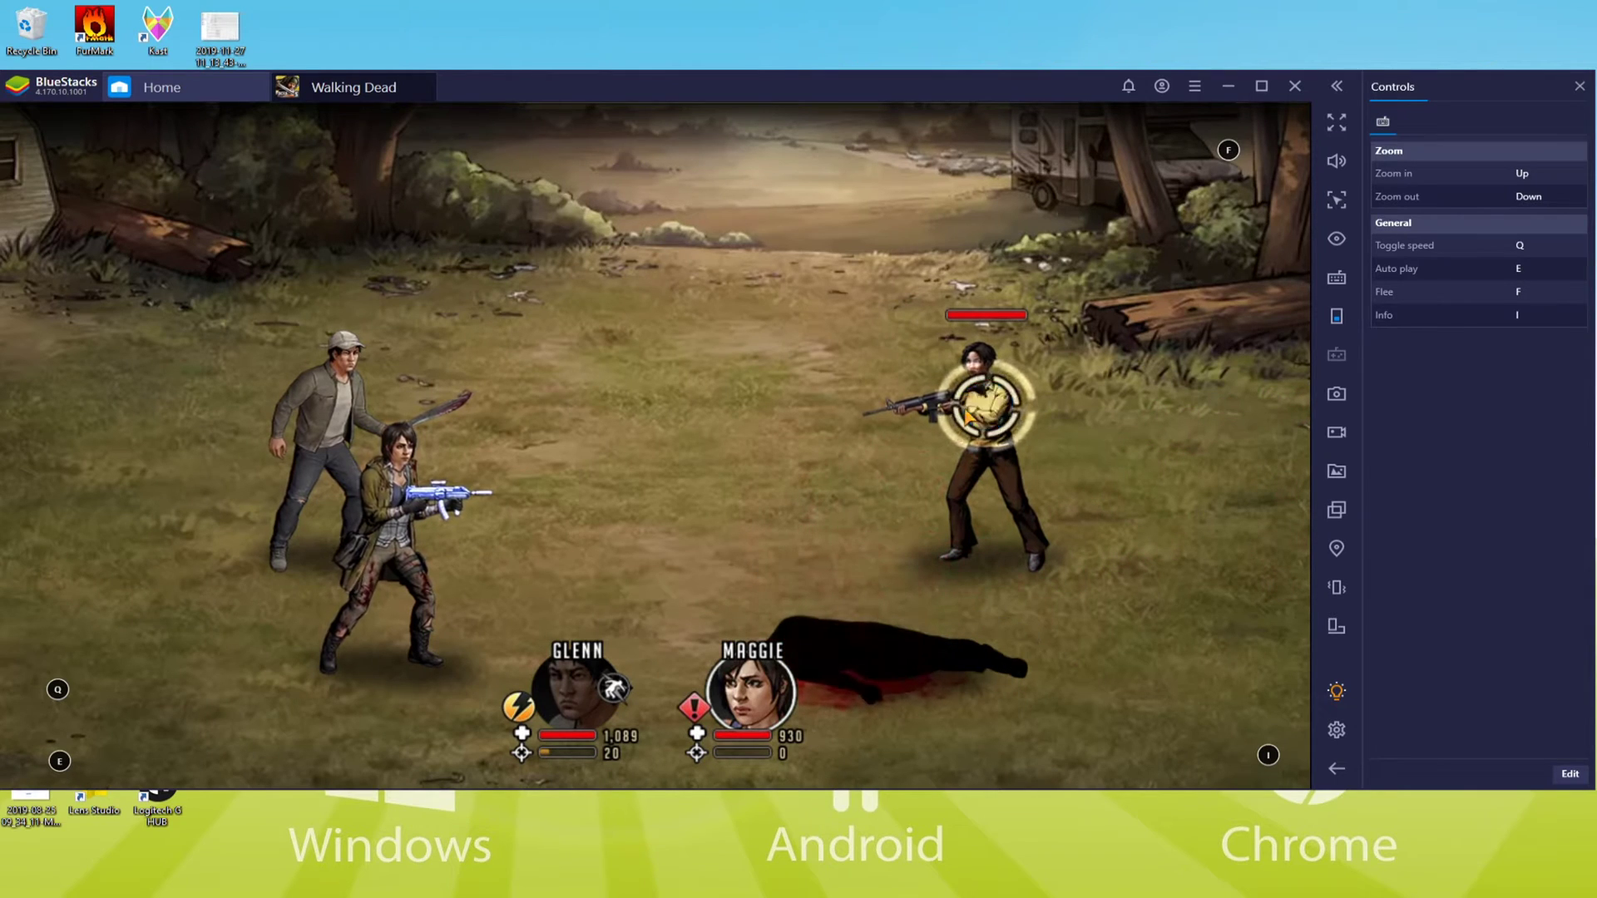
{"action": "left_click", "coordinate": [969, 408]}
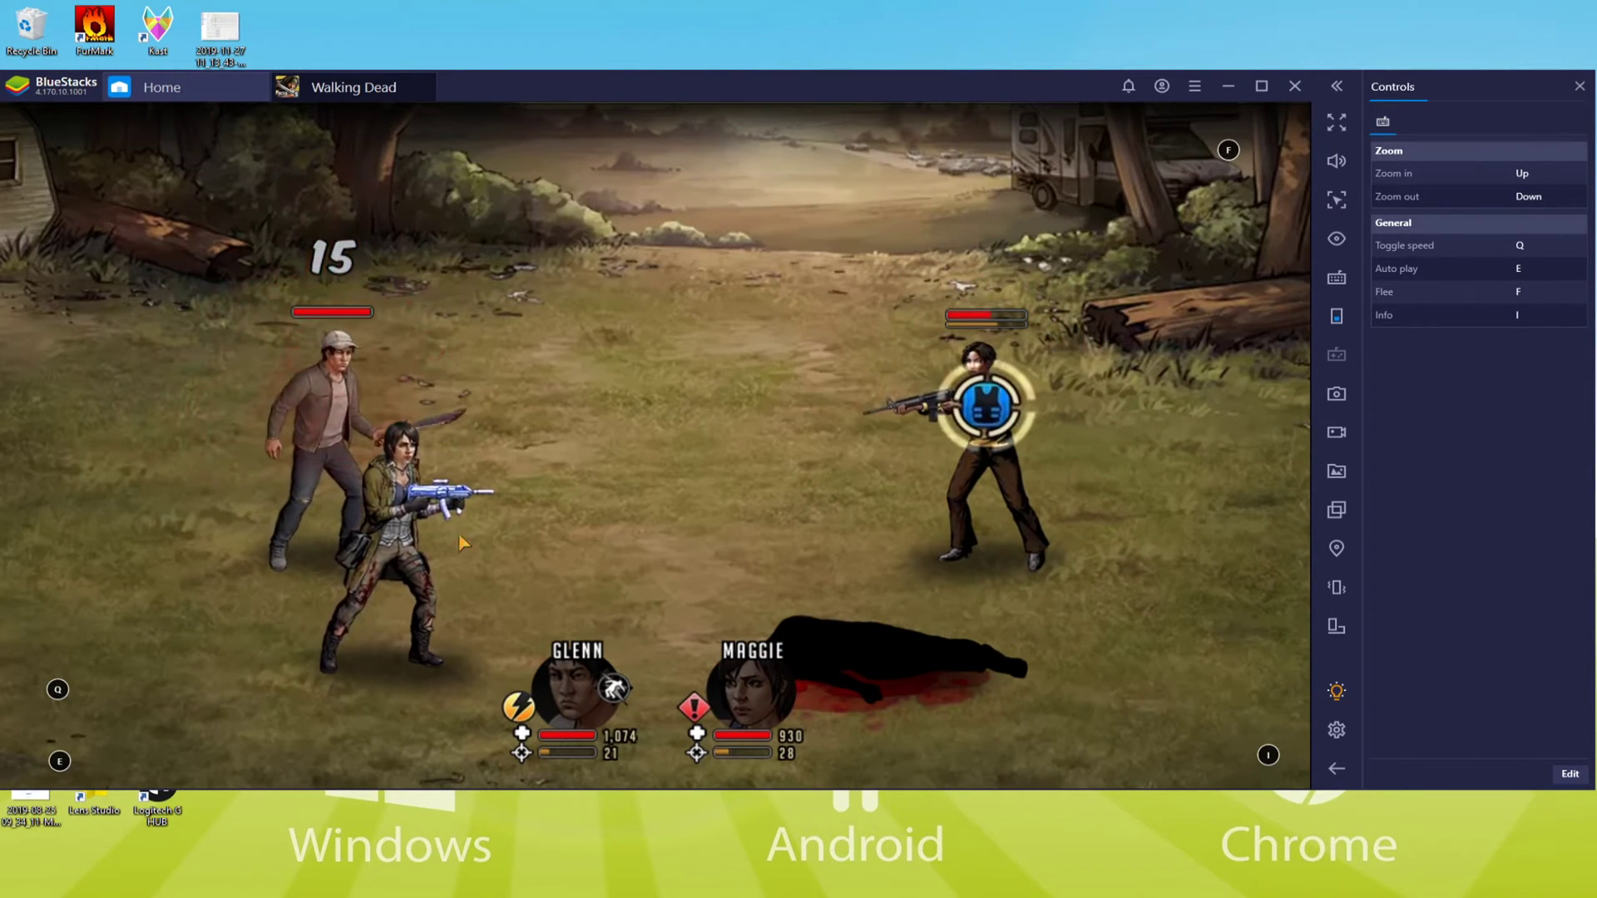
{"action": "left_click", "coordinate": [921, 417]}
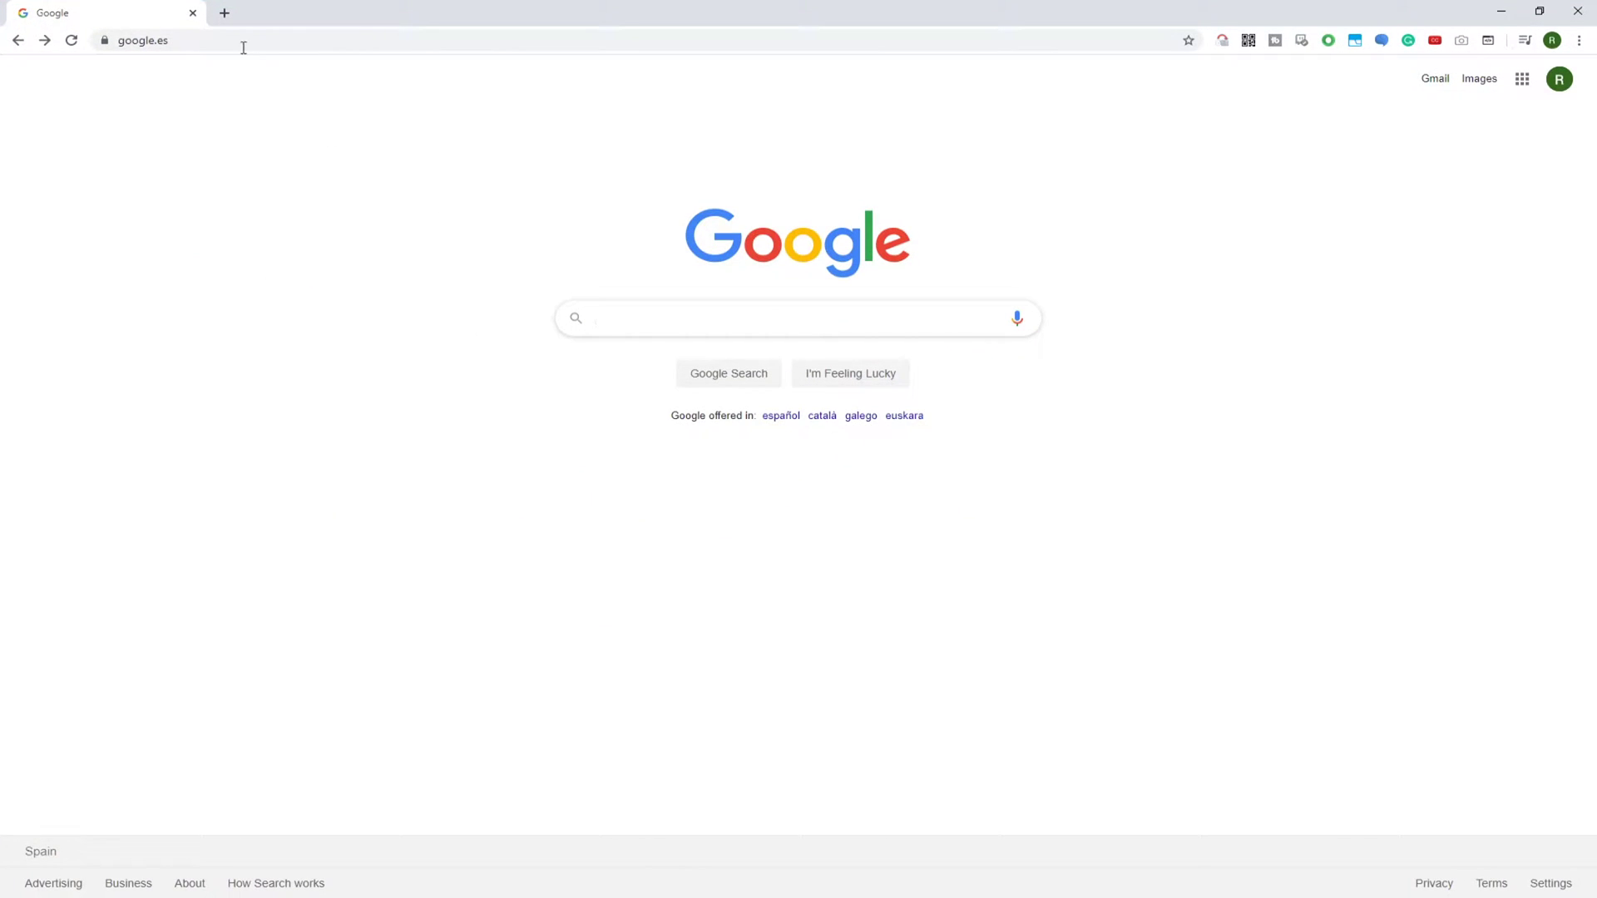
{"action": "left_click", "coordinate": [241, 41]}
{"action": "type", "text": "https://bstk.me/msKoqBSlq"}
{"action": "key", "text": "Return"}
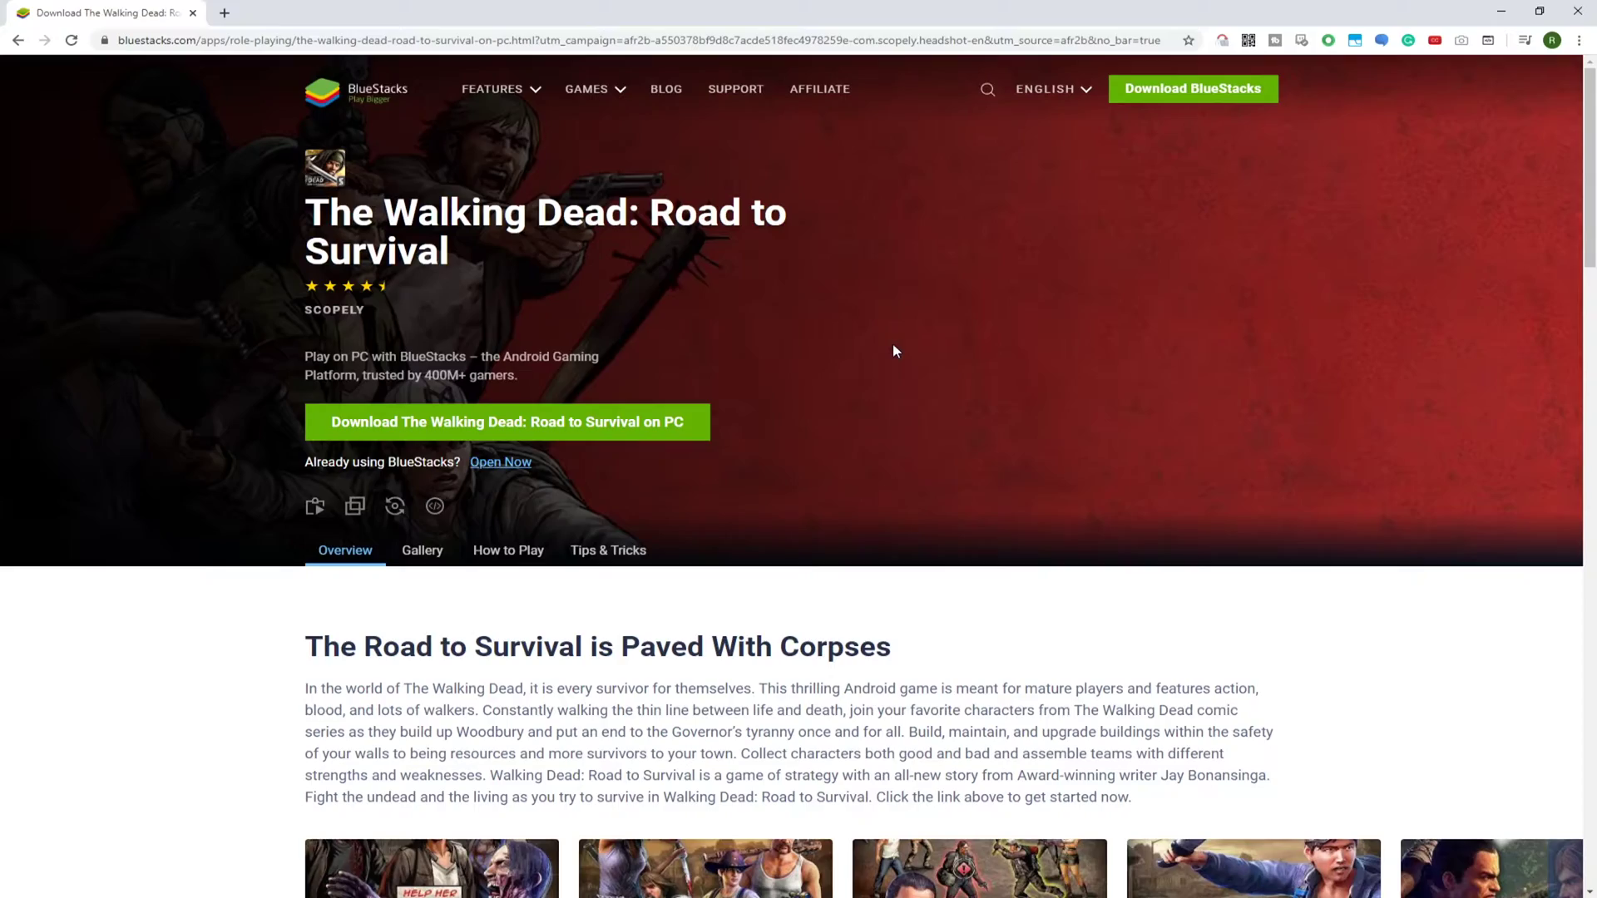
Download The Walking Dead: Road to Survival installer for PC and run it, with the browser minimized.
{"action": "scroll", "coordinate": [894, 348], "scroll_direction": "down", "scroll_amount": 8}
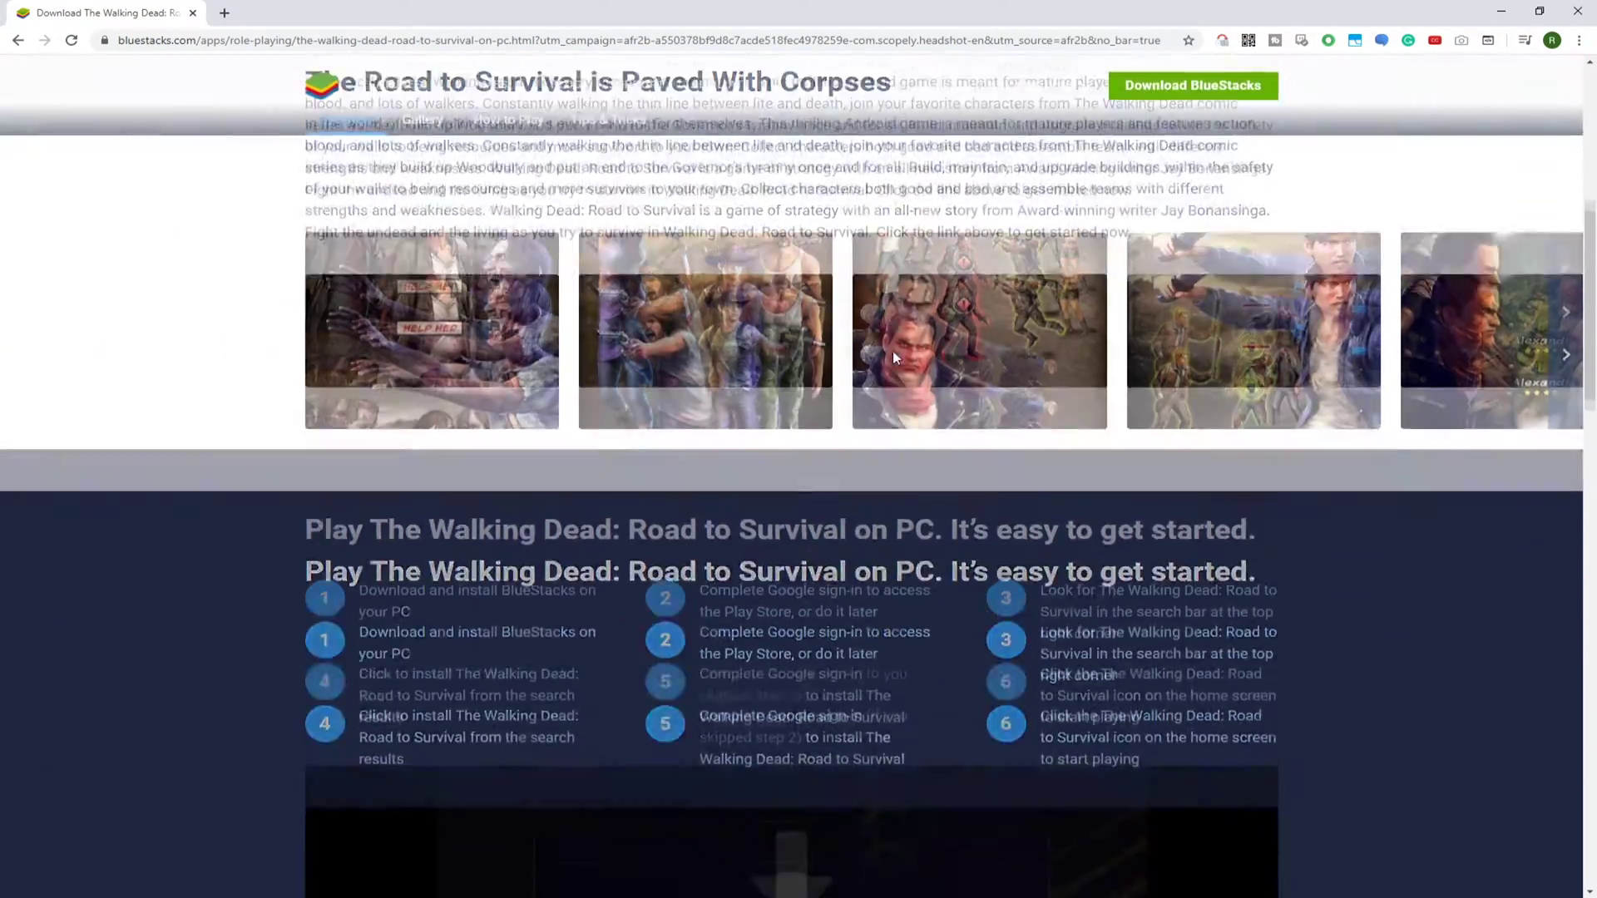
{"action": "scroll", "coordinate": [893, 357], "scroll_direction": "down", "scroll_amount": 12}
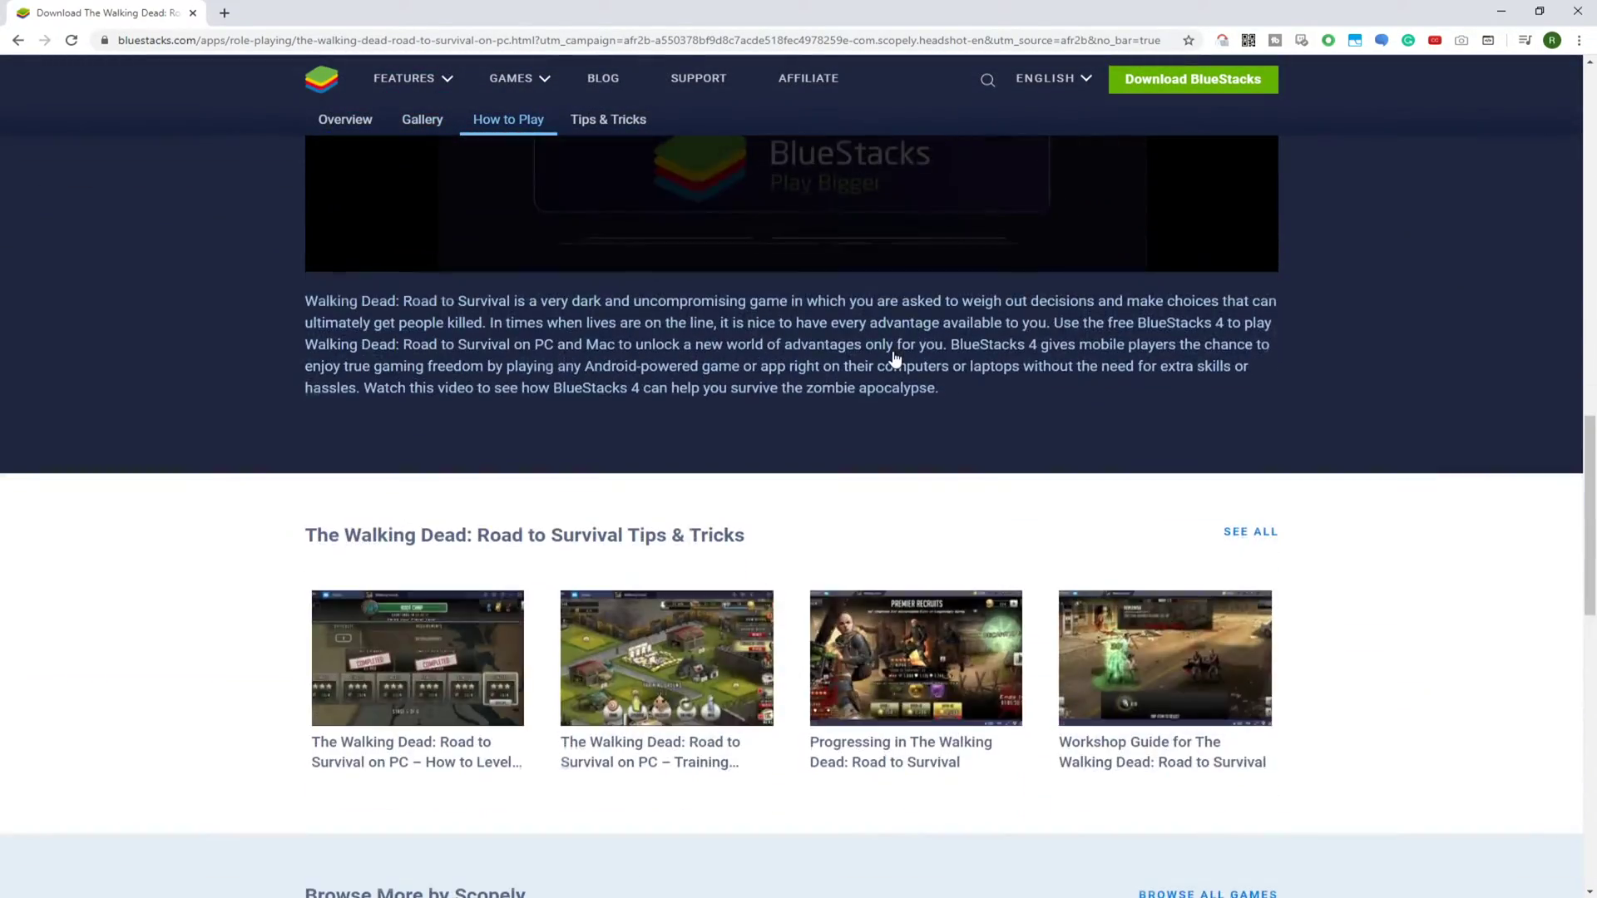
{"action": "scroll", "coordinate": [894, 358], "scroll_direction": "down", "scroll_amount": 9}
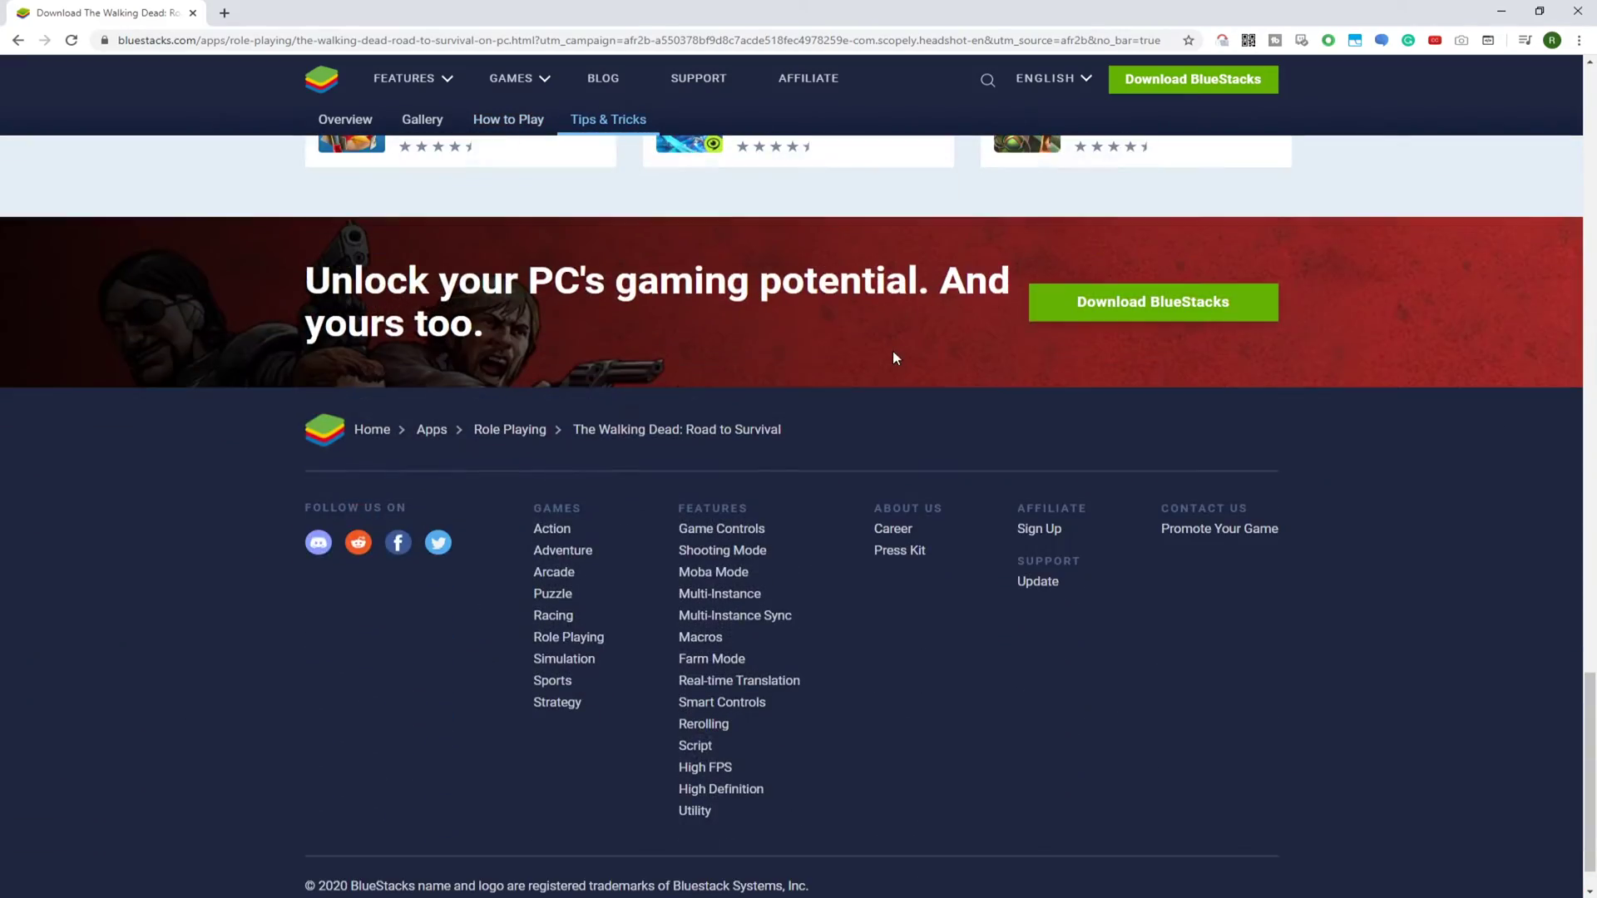
{"action": "scroll", "coordinate": [896, 358], "scroll_direction": "up", "scroll_amount": 5}
{"action": "scroll", "coordinate": [896, 357], "scroll_direction": "up", "scroll_amount": 18}
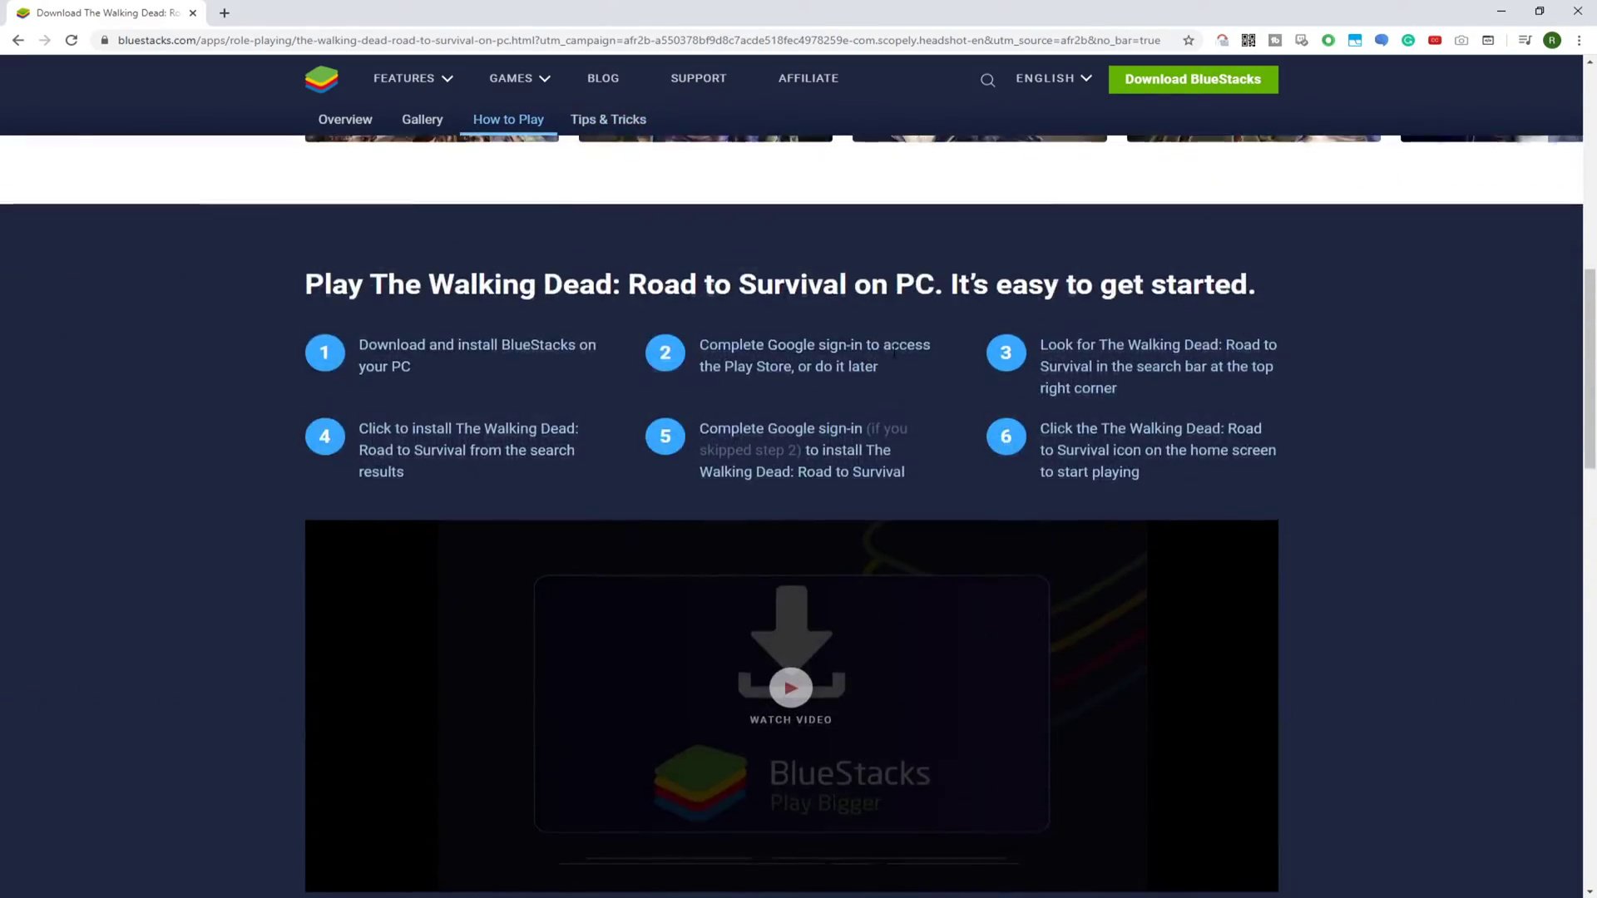
{"action": "scroll", "coordinate": [894, 353], "scroll_direction": "up", "scroll_amount": 5}
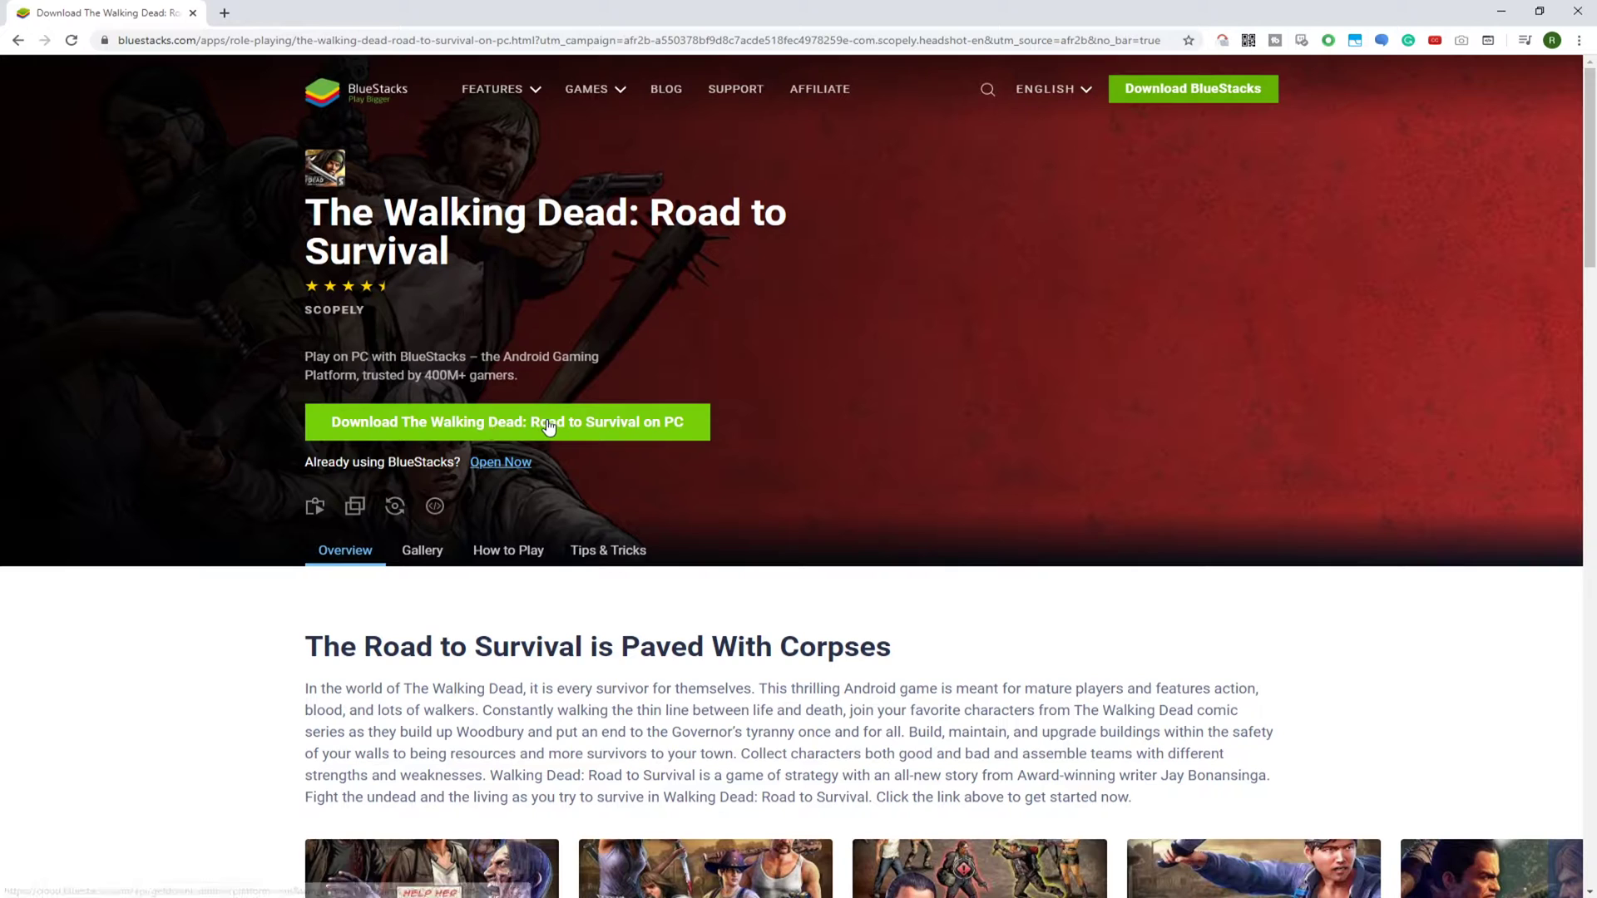
{"action": "left_click", "coordinate": [844, 461]}
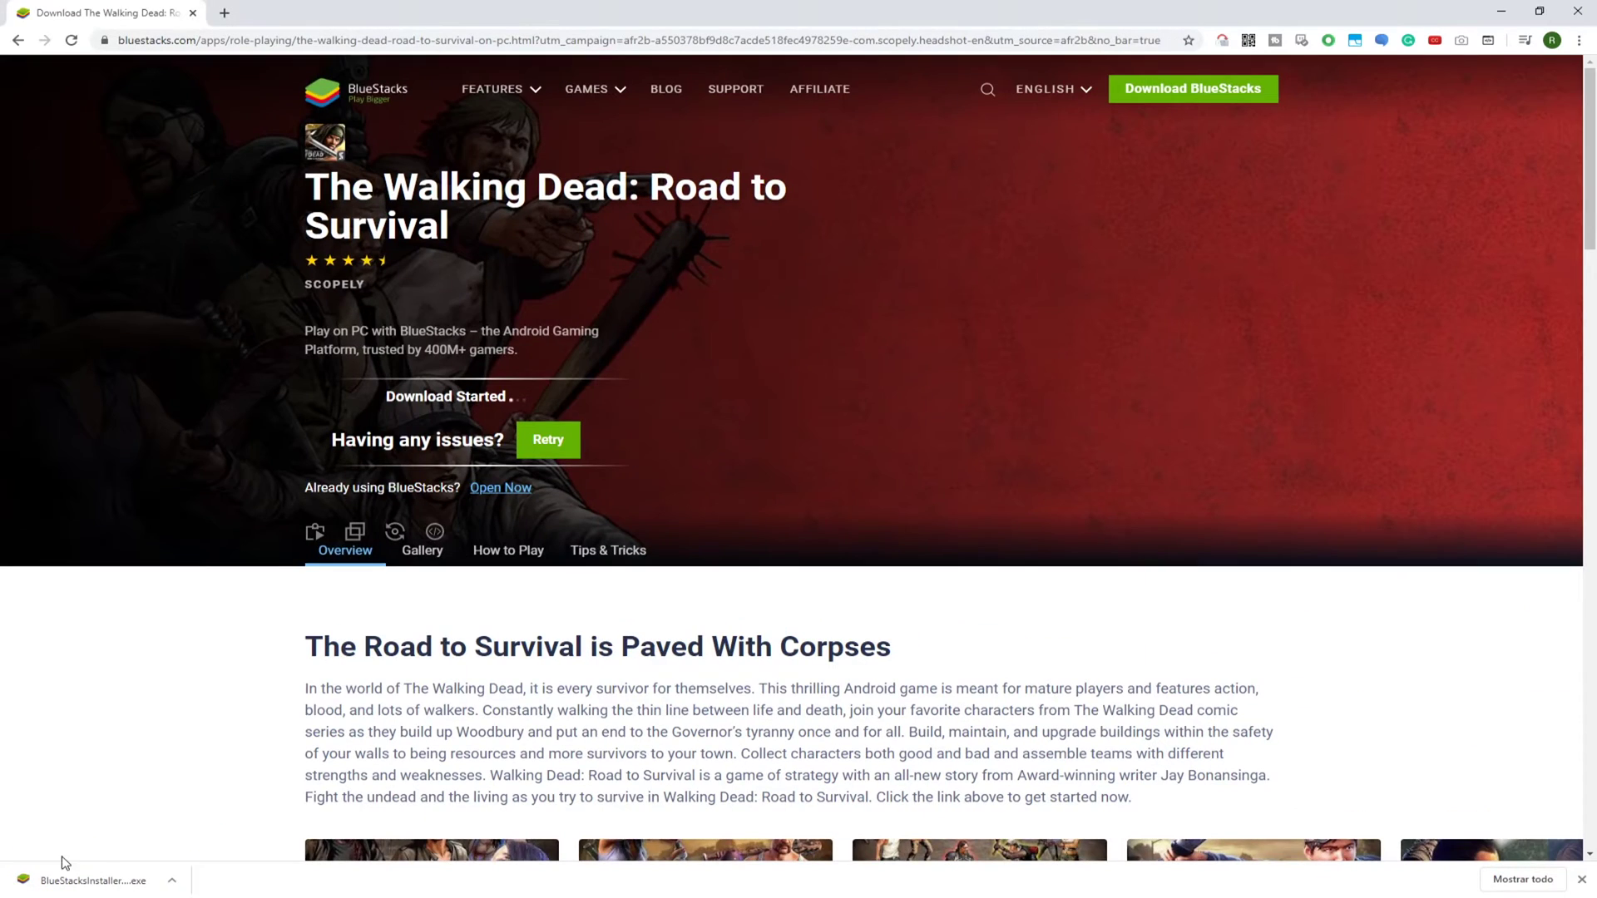
{"action": "left_click", "coordinate": [125, 857]}
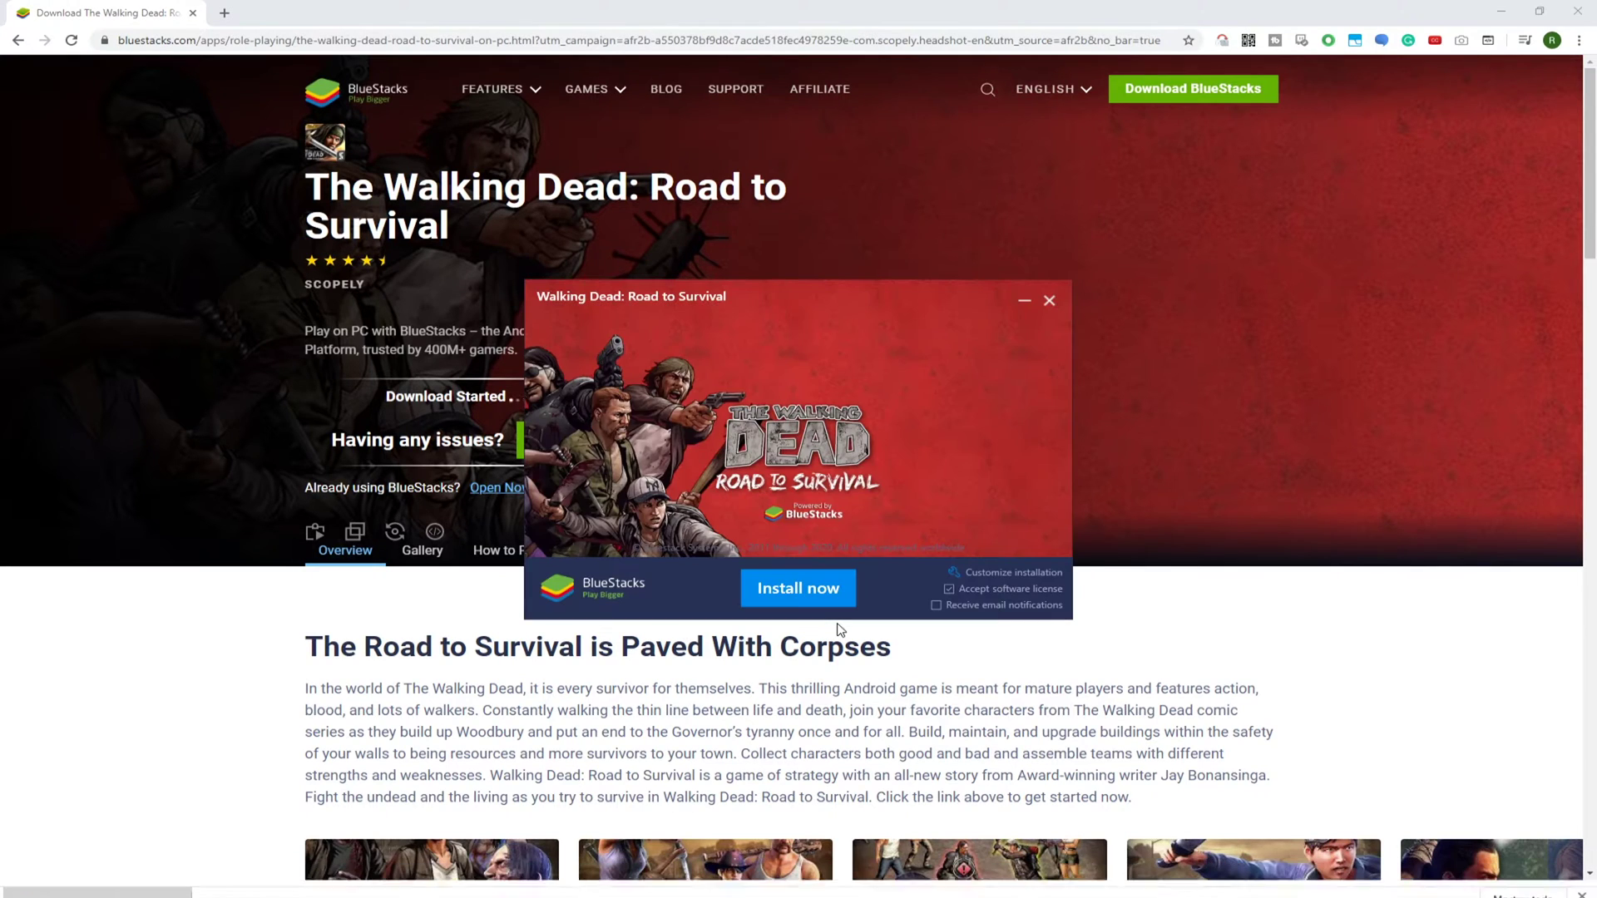
{"action": "left_click", "coordinate": [1501, 12]}
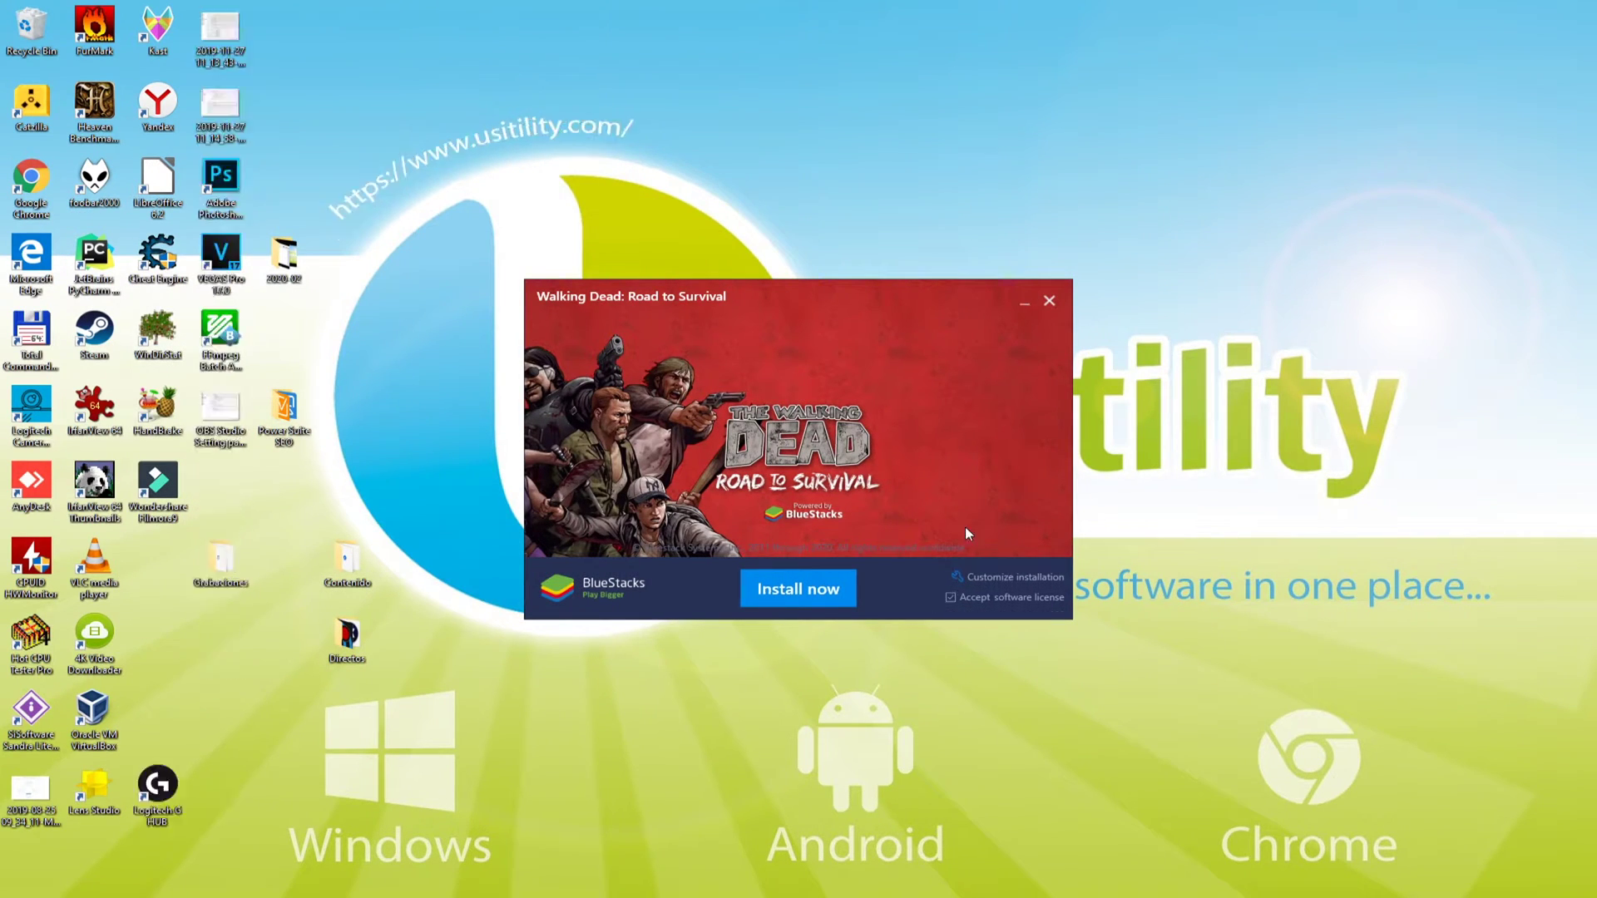
Review the BlueStacks data path in the custom installation options, return without customizing and start the installation.
{"action": "left_click", "coordinate": [950, 597]}
{"action": "left_click", "coordinate": [1002, 577]}
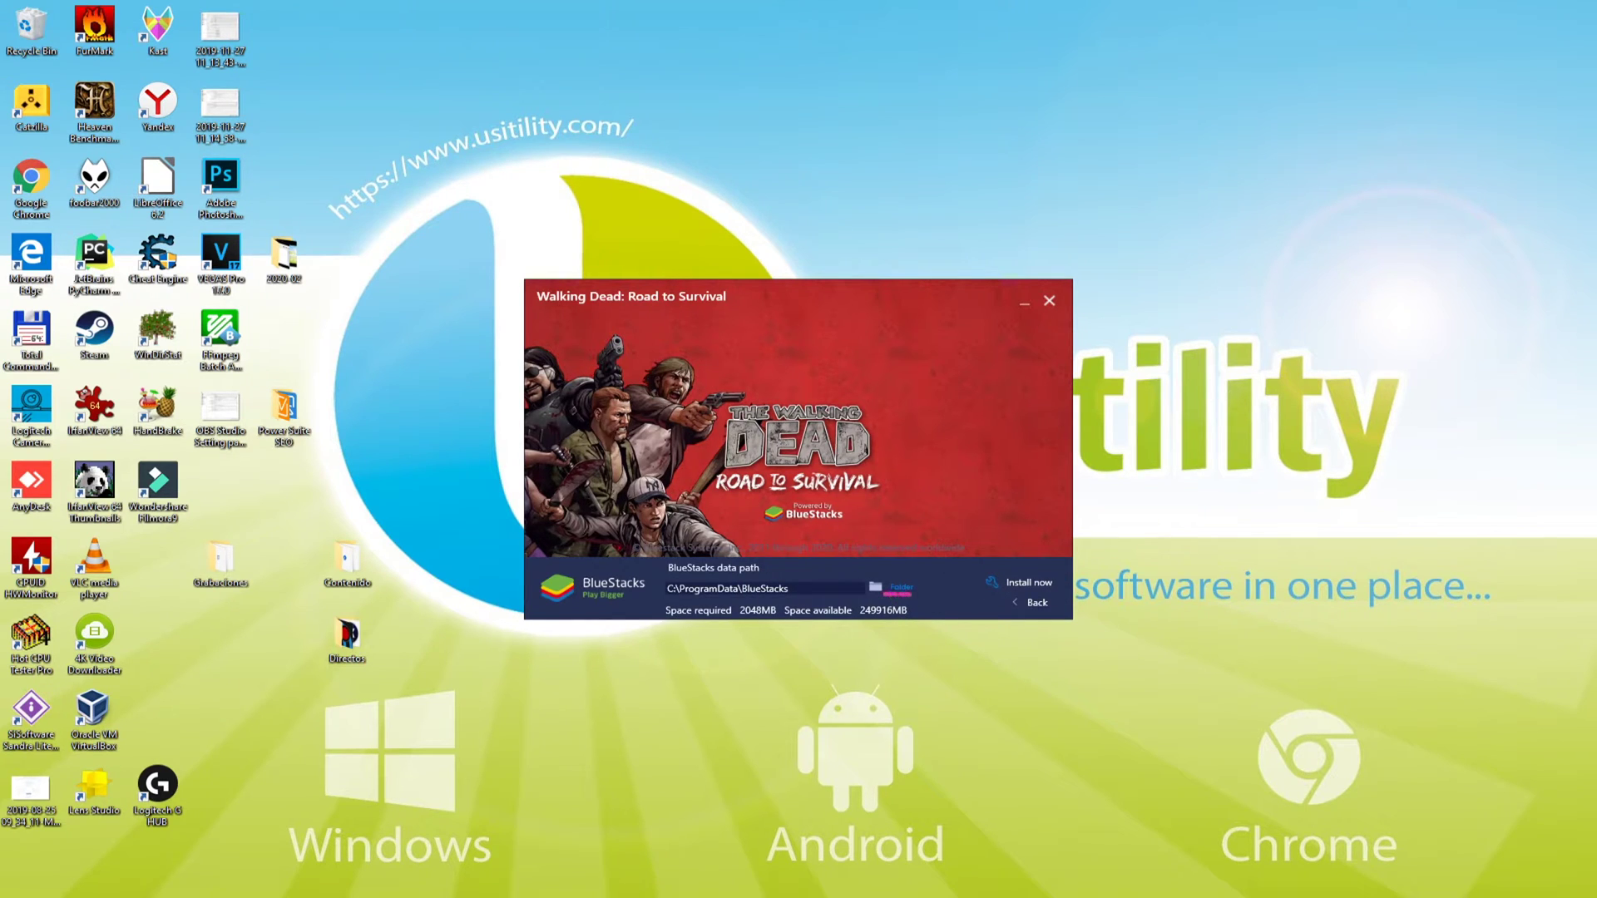
{"action": "left_click", "coordinate": [1035, 603]}
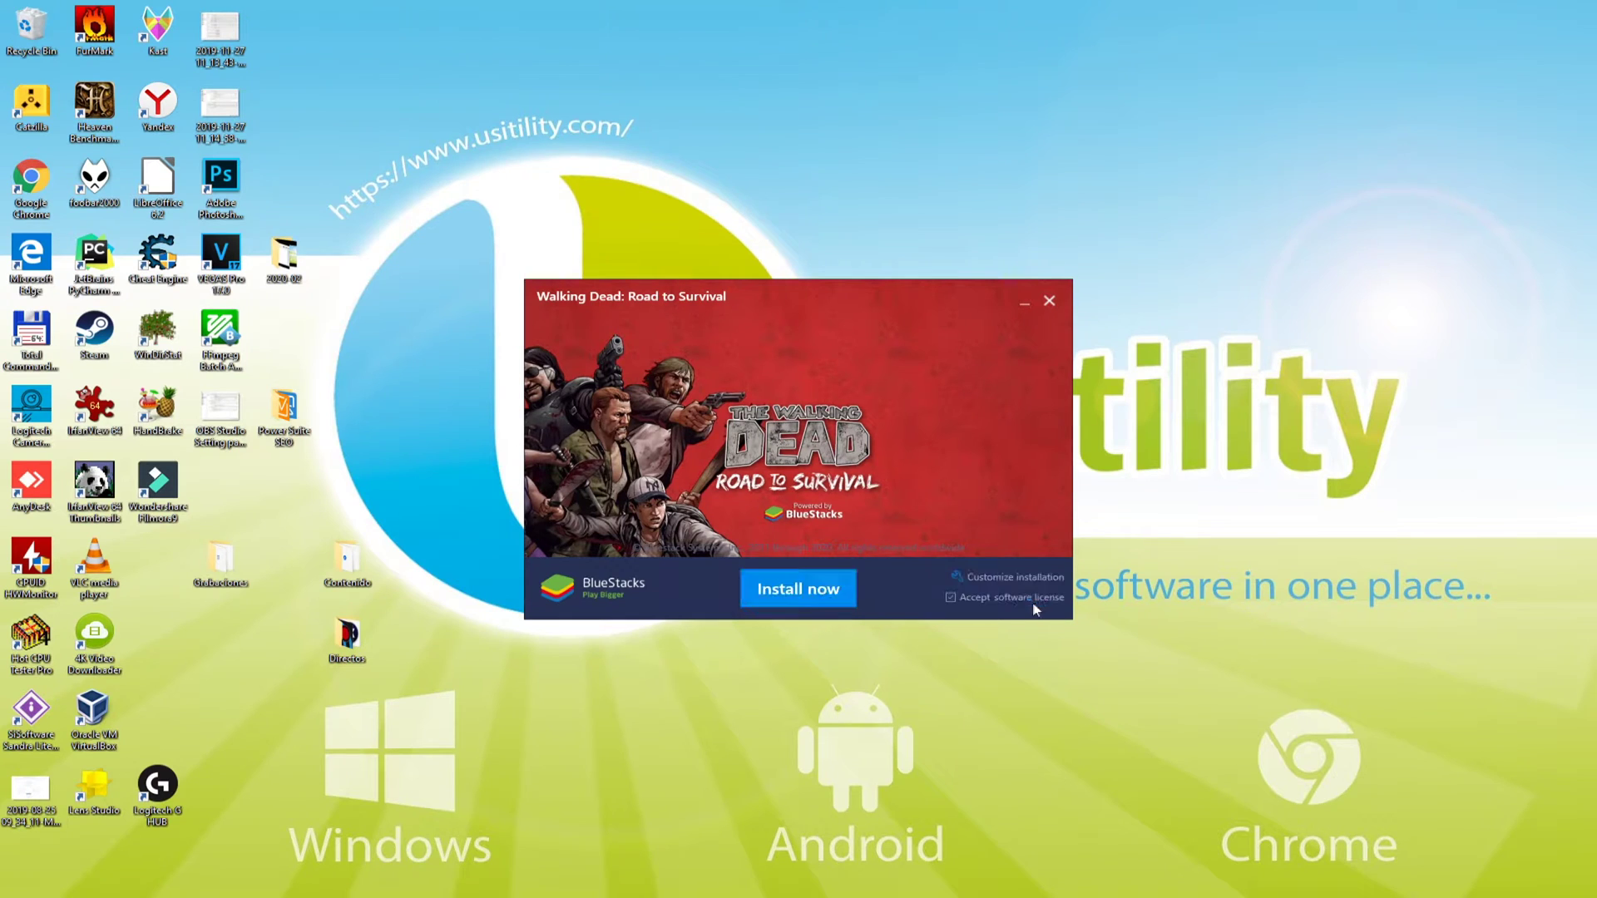
{"action": "left_click", "coordinate": [797, 593]}
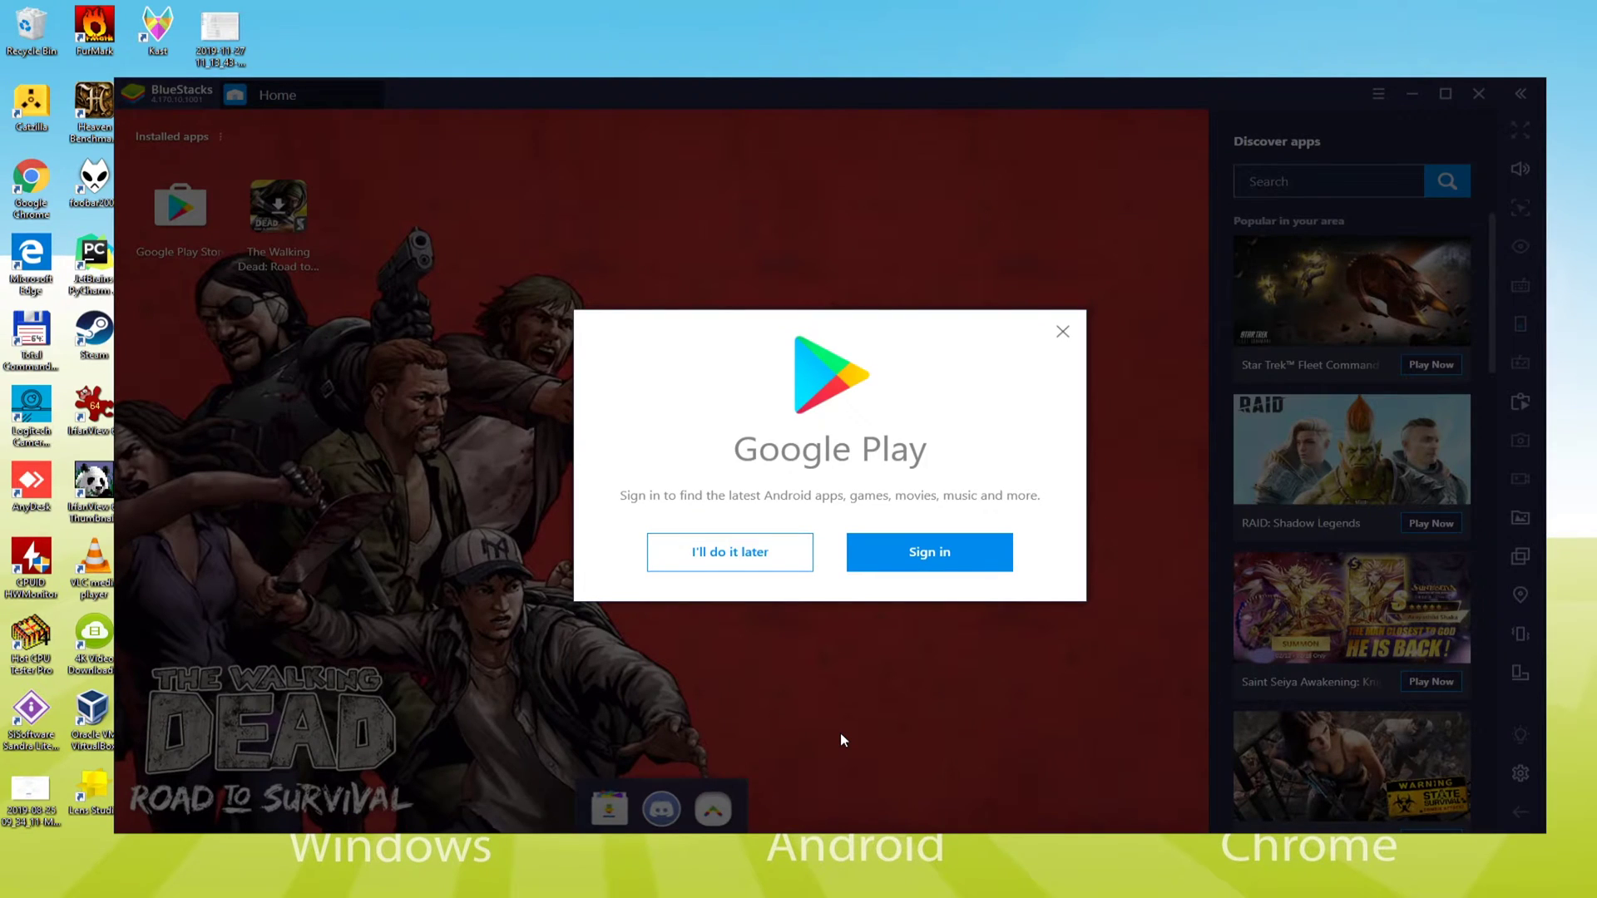
Sign in to Google Play with the Google account, agreeing to the terms and accepting the services with Google Drive backup turned off.
{"action": "left_click", "coordinate": [930, 553]}
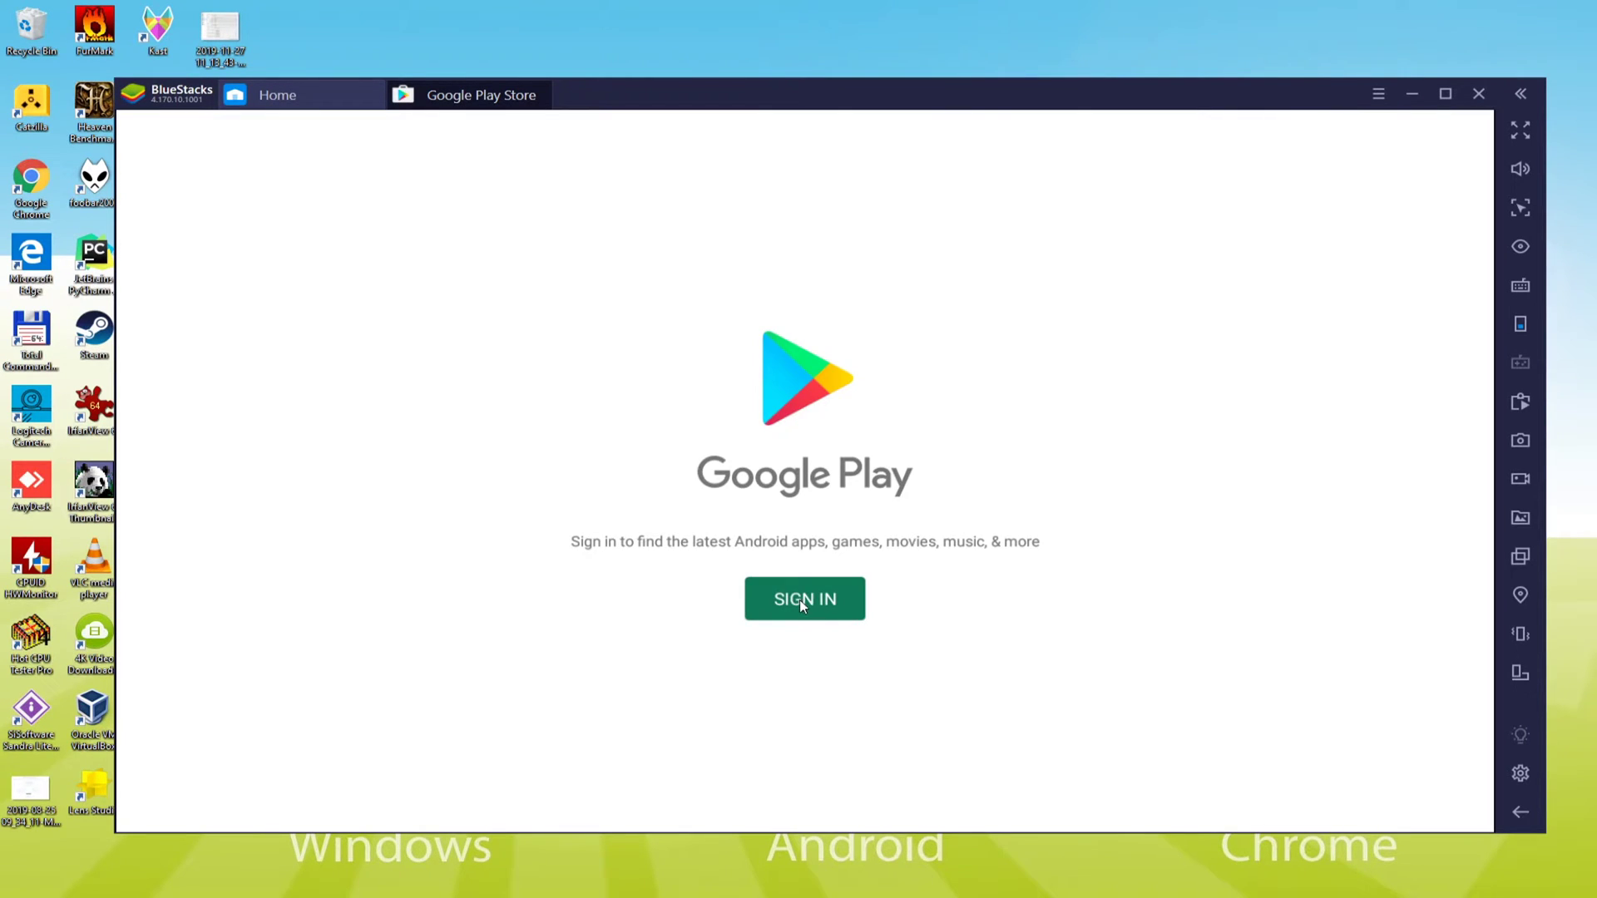
{"action": "left_click", "coordinate": [800, 600]}
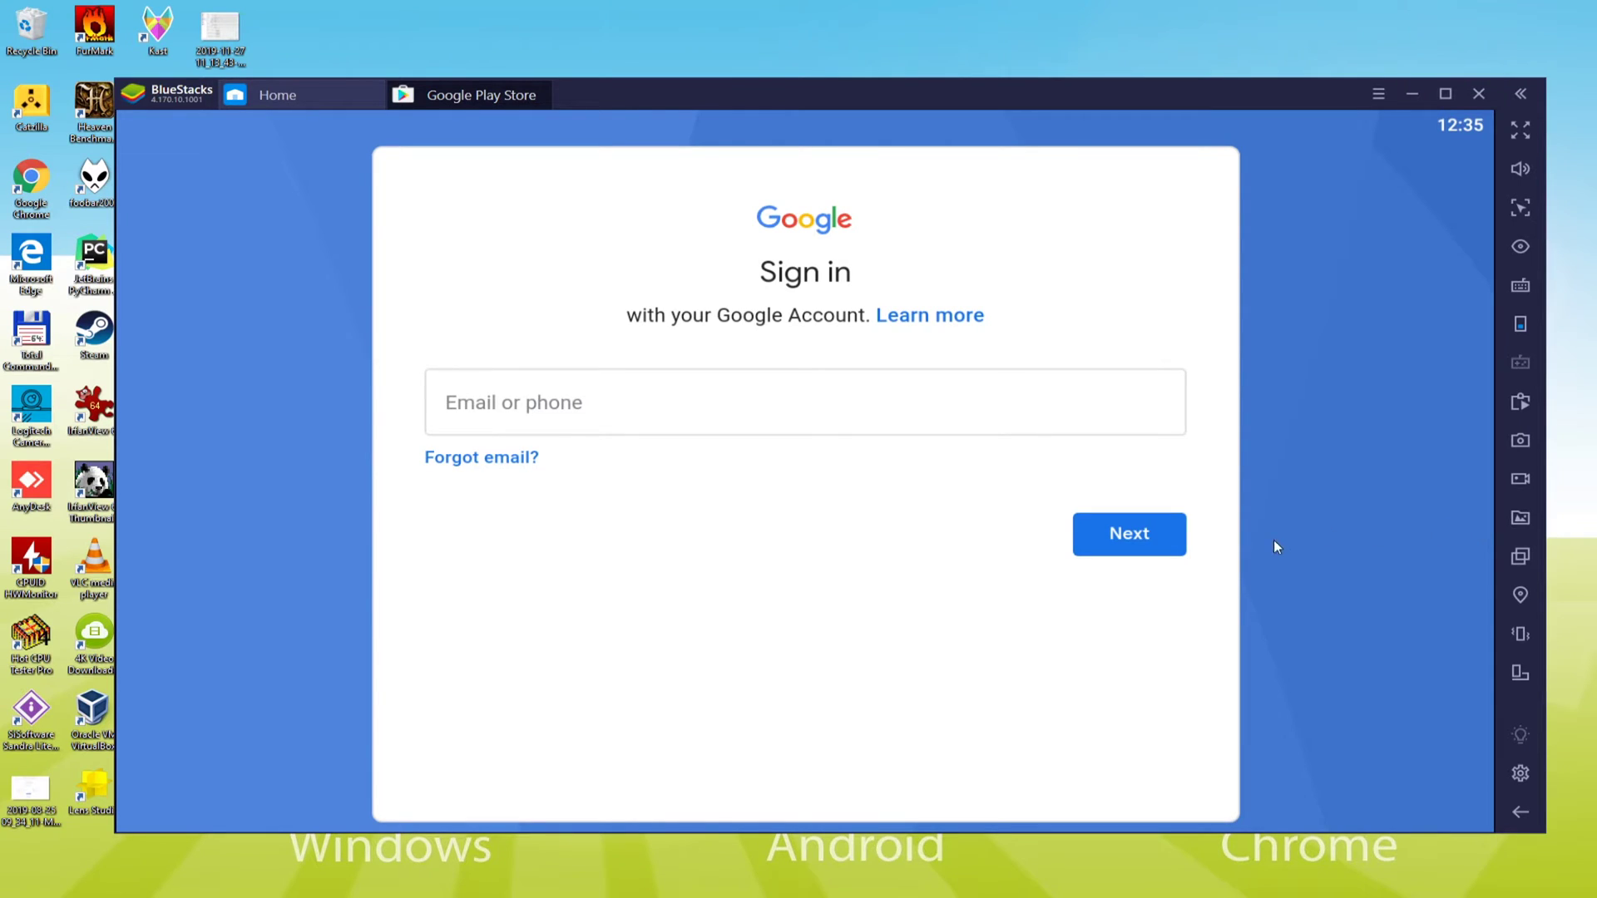
{"action": "left_click", "coordinate": [642, 421]}
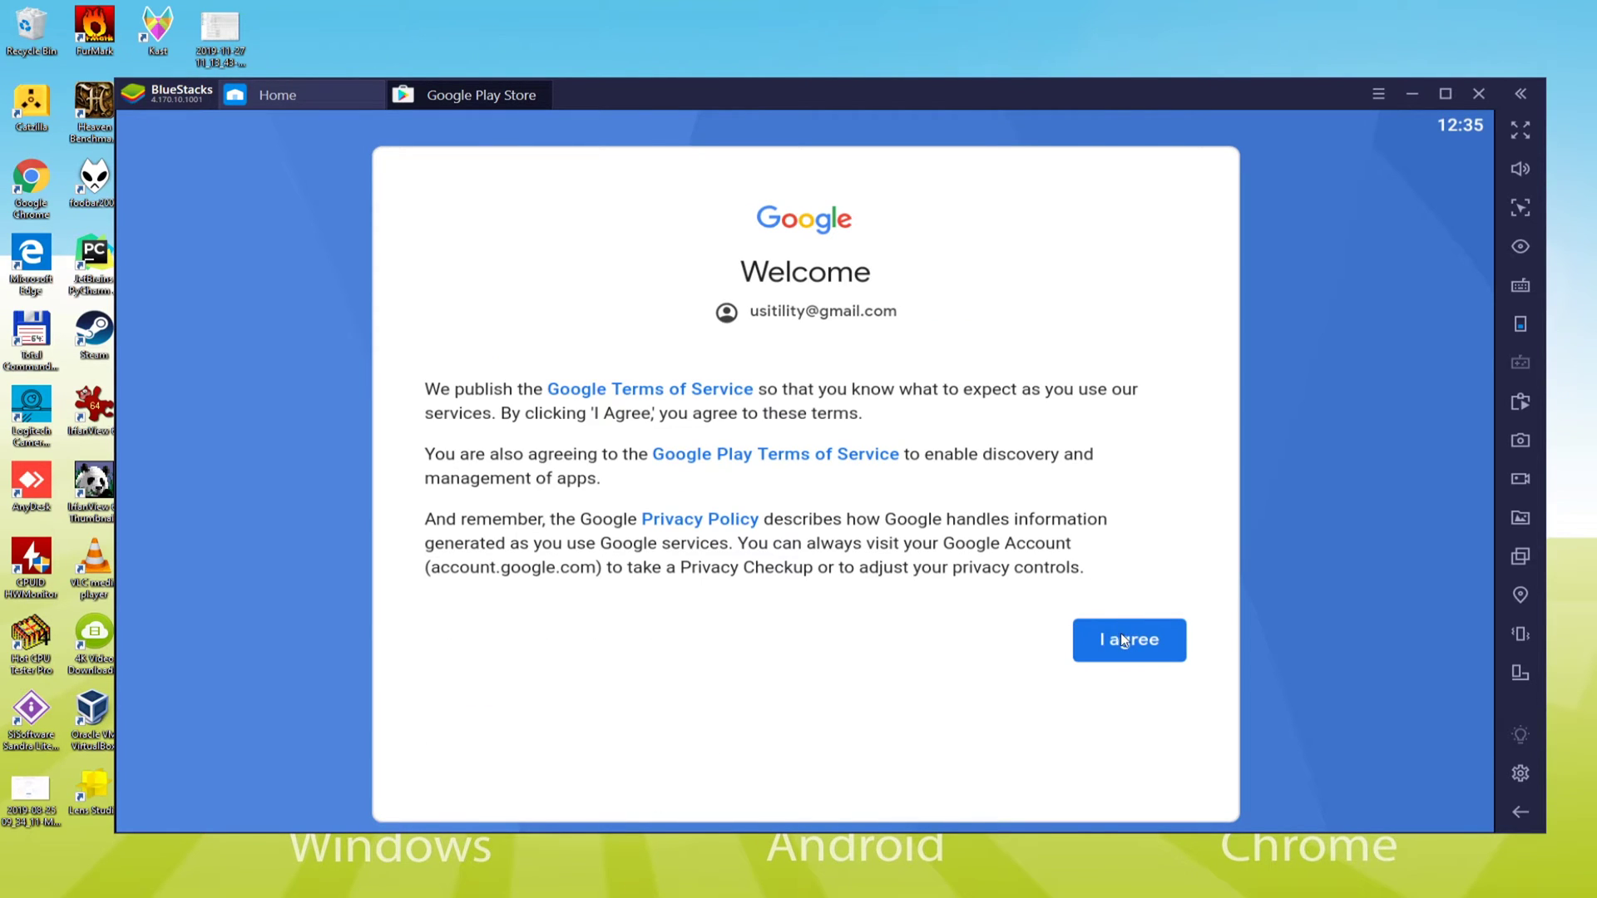
{"action": "left_click", "coordinate": [1122, 639]}
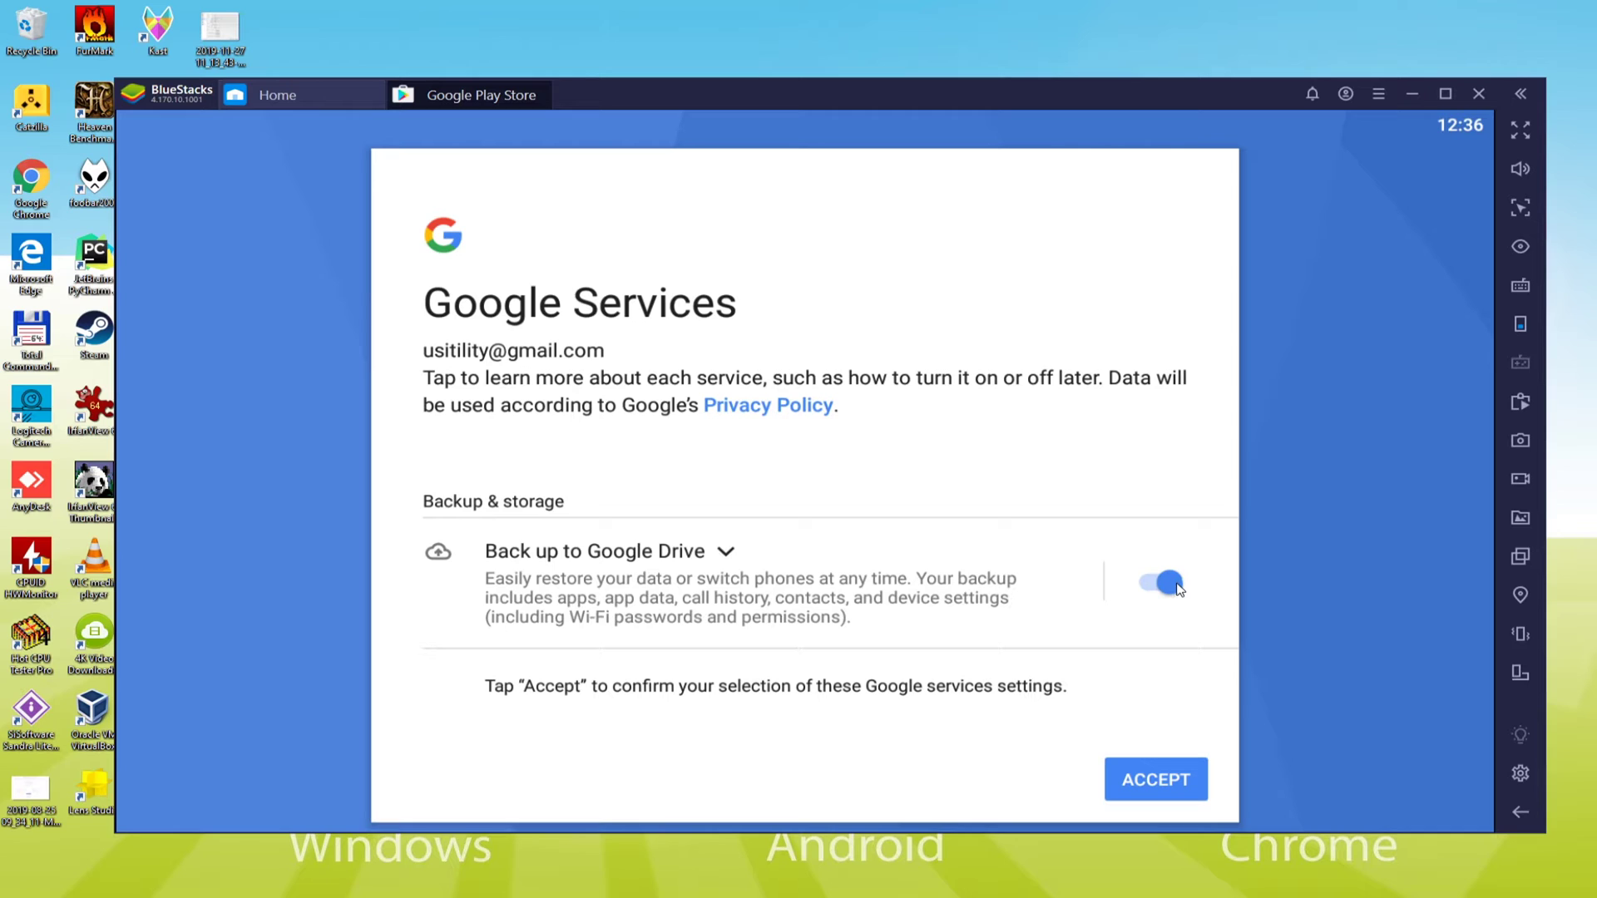
{"action": "left_click", "coordinate": [1169, 583]}
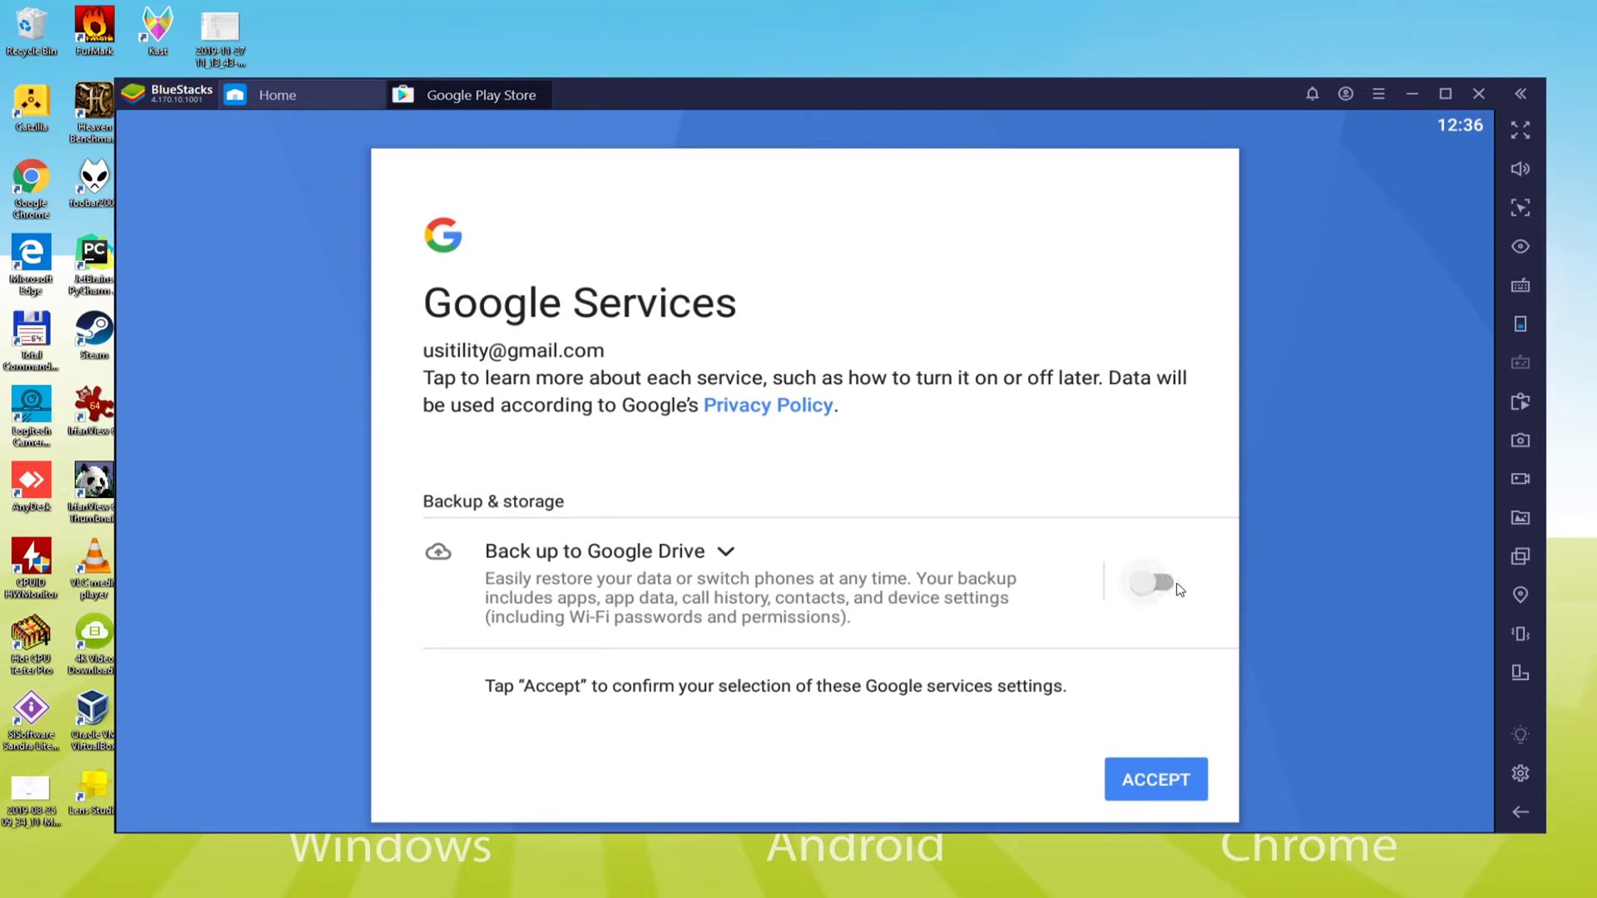
{"action": "left_click", "coordinate": [1157, 781]}
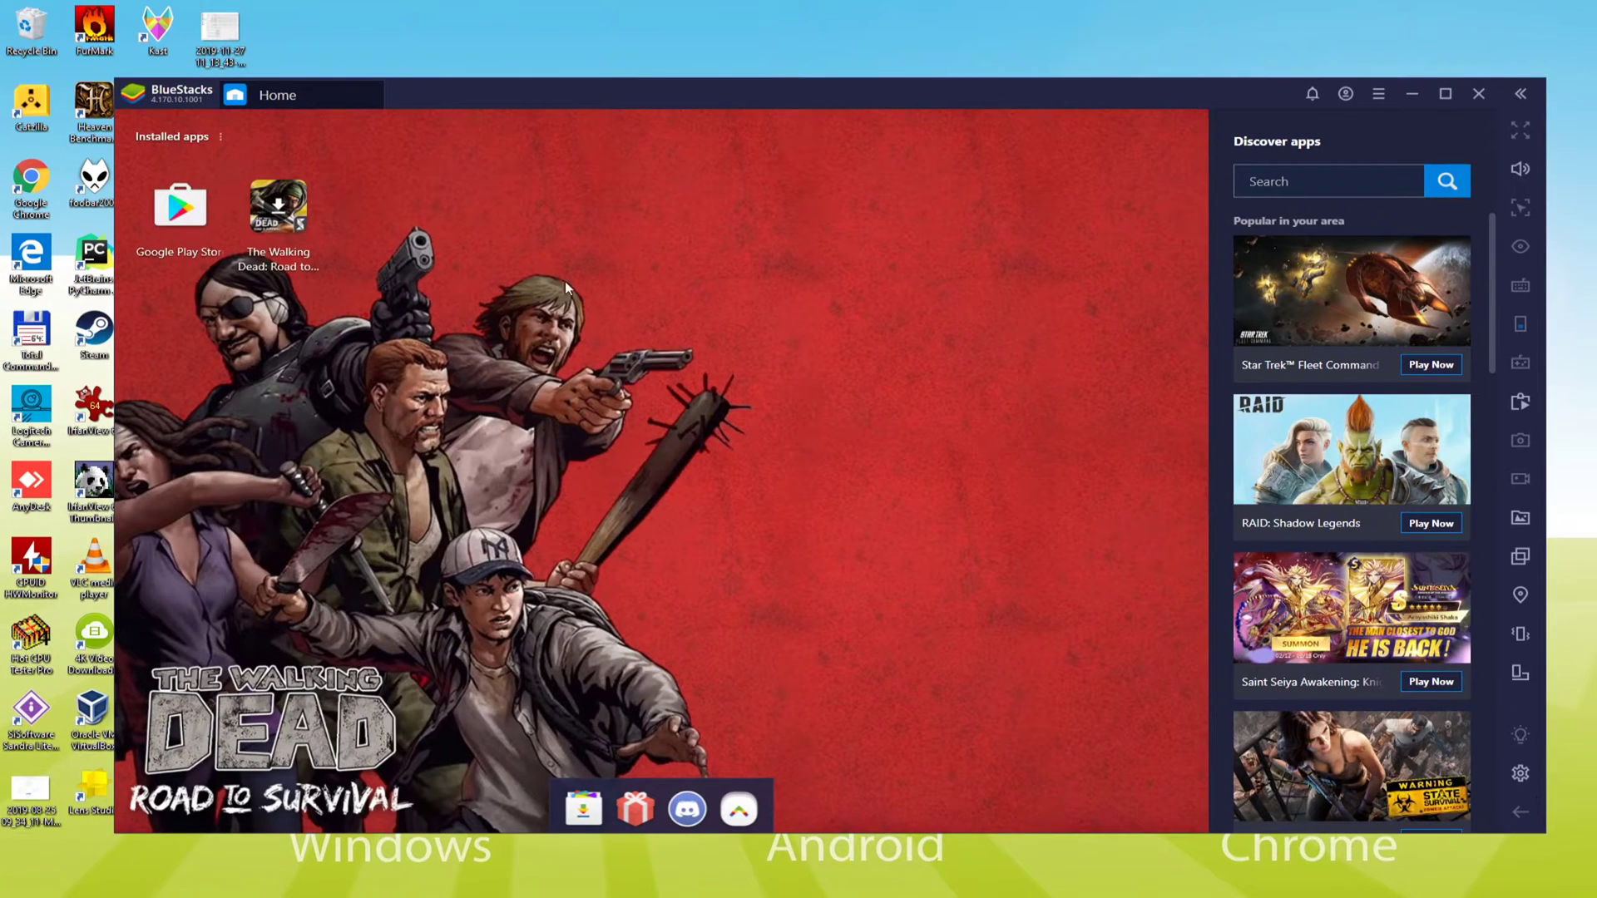
{"action": "left_click_drag", "start_coordinate": [490, 101], "coordinate": [659, 110]}
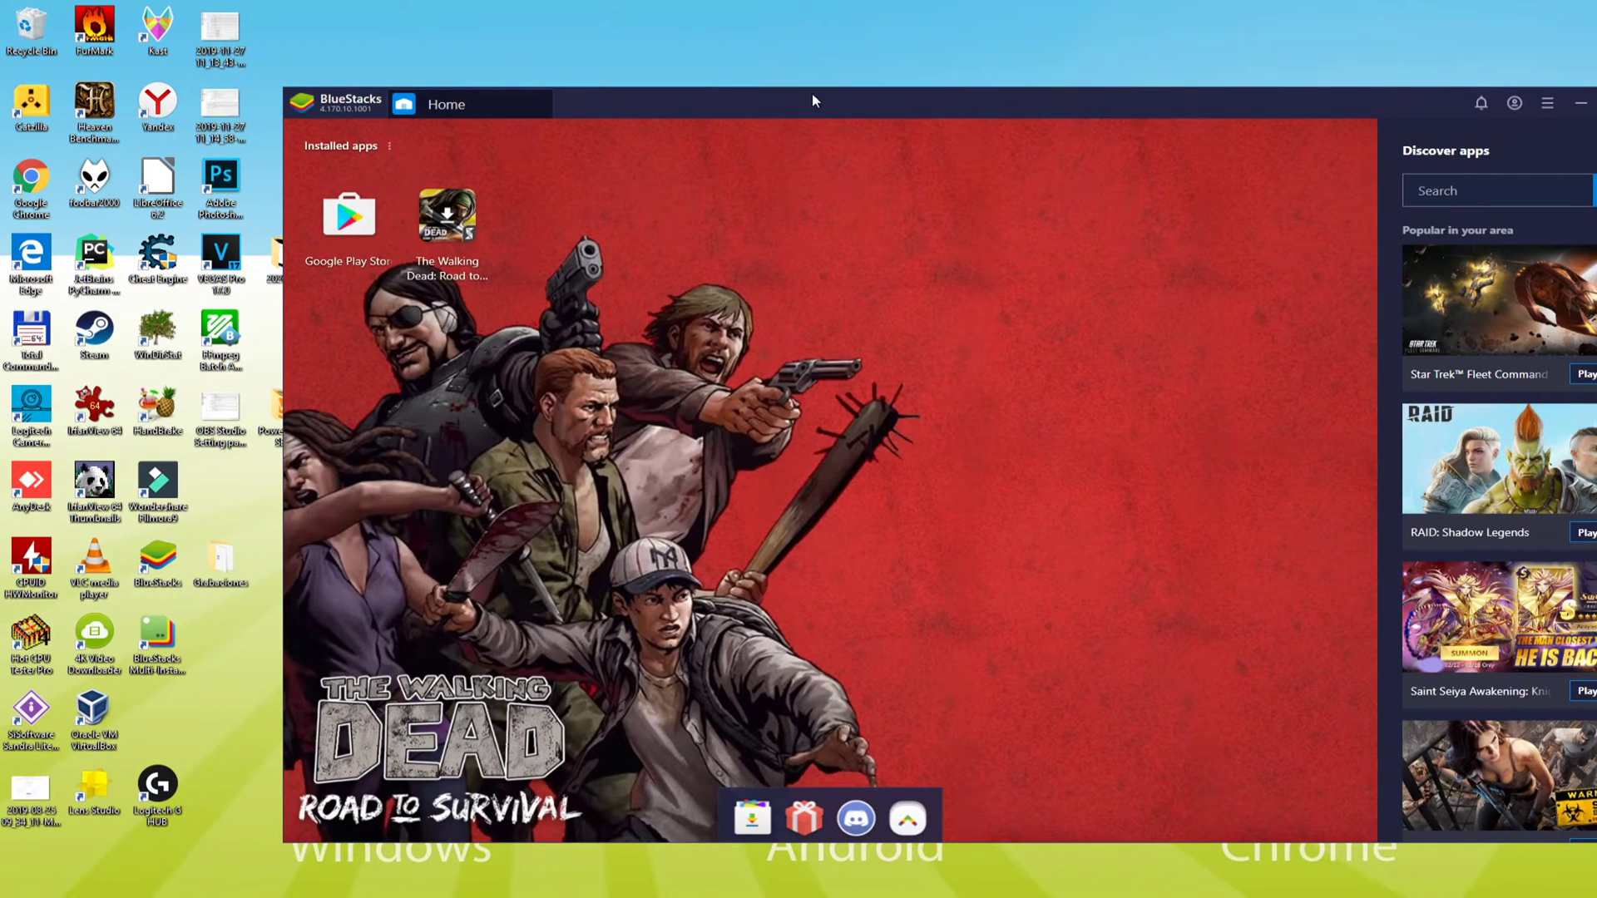
{"action": "left_click_drag", "start_coordinate": [812, 101], "coordinate": [666, 106]}
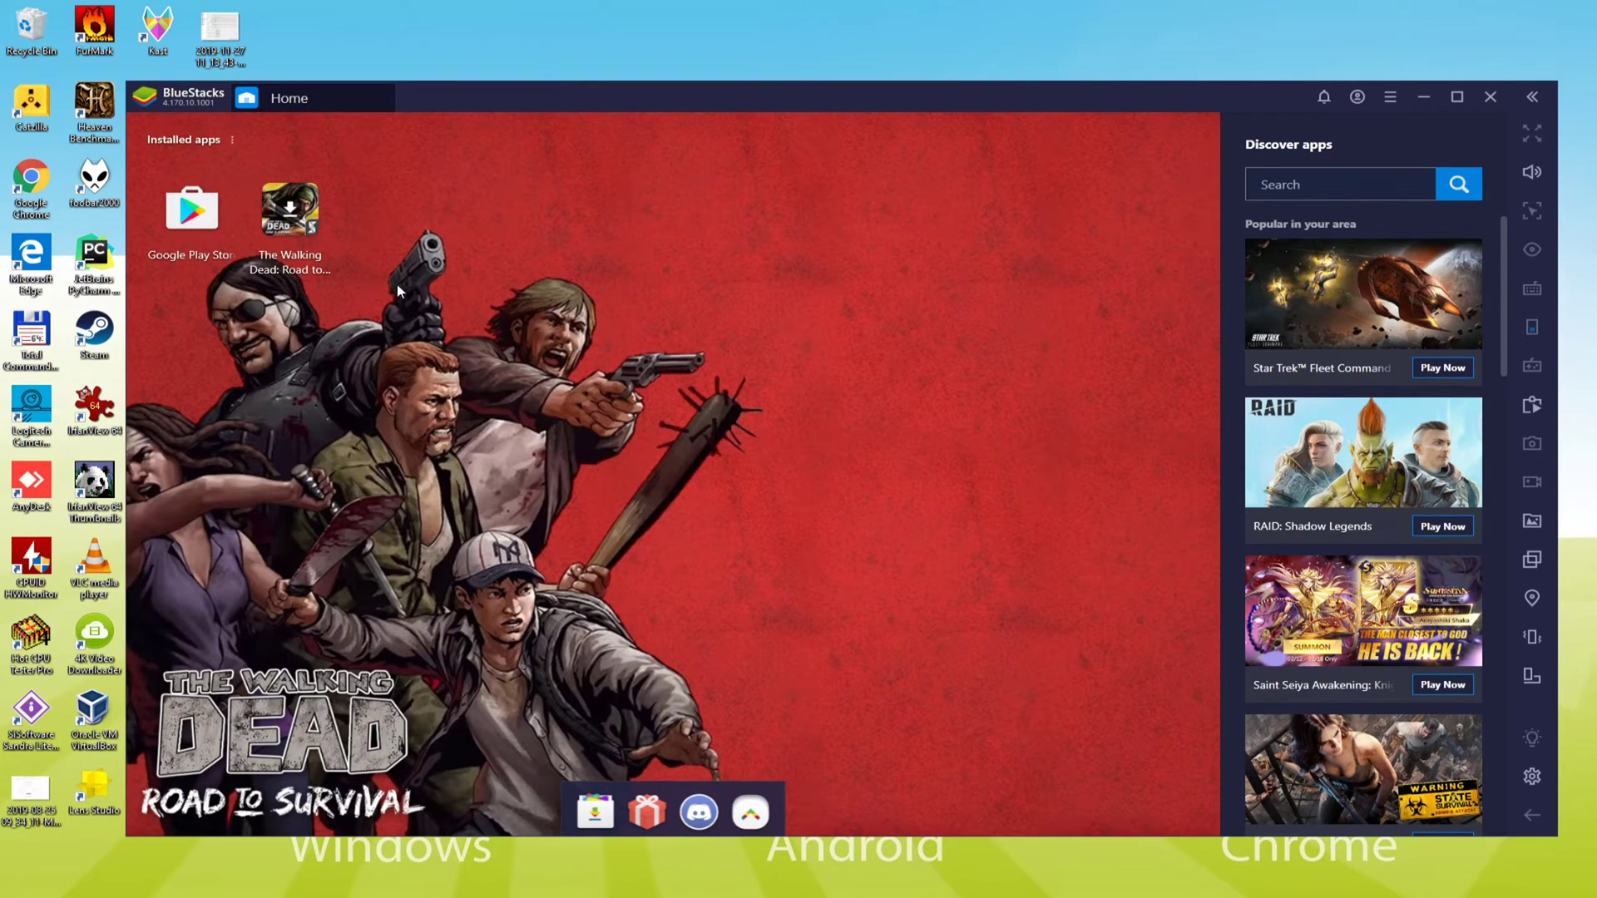
Install The Walking Dead: Road to Survival from its Google Play page and close the page.
{"action": "left_click", "coordinate": [289, 207]}
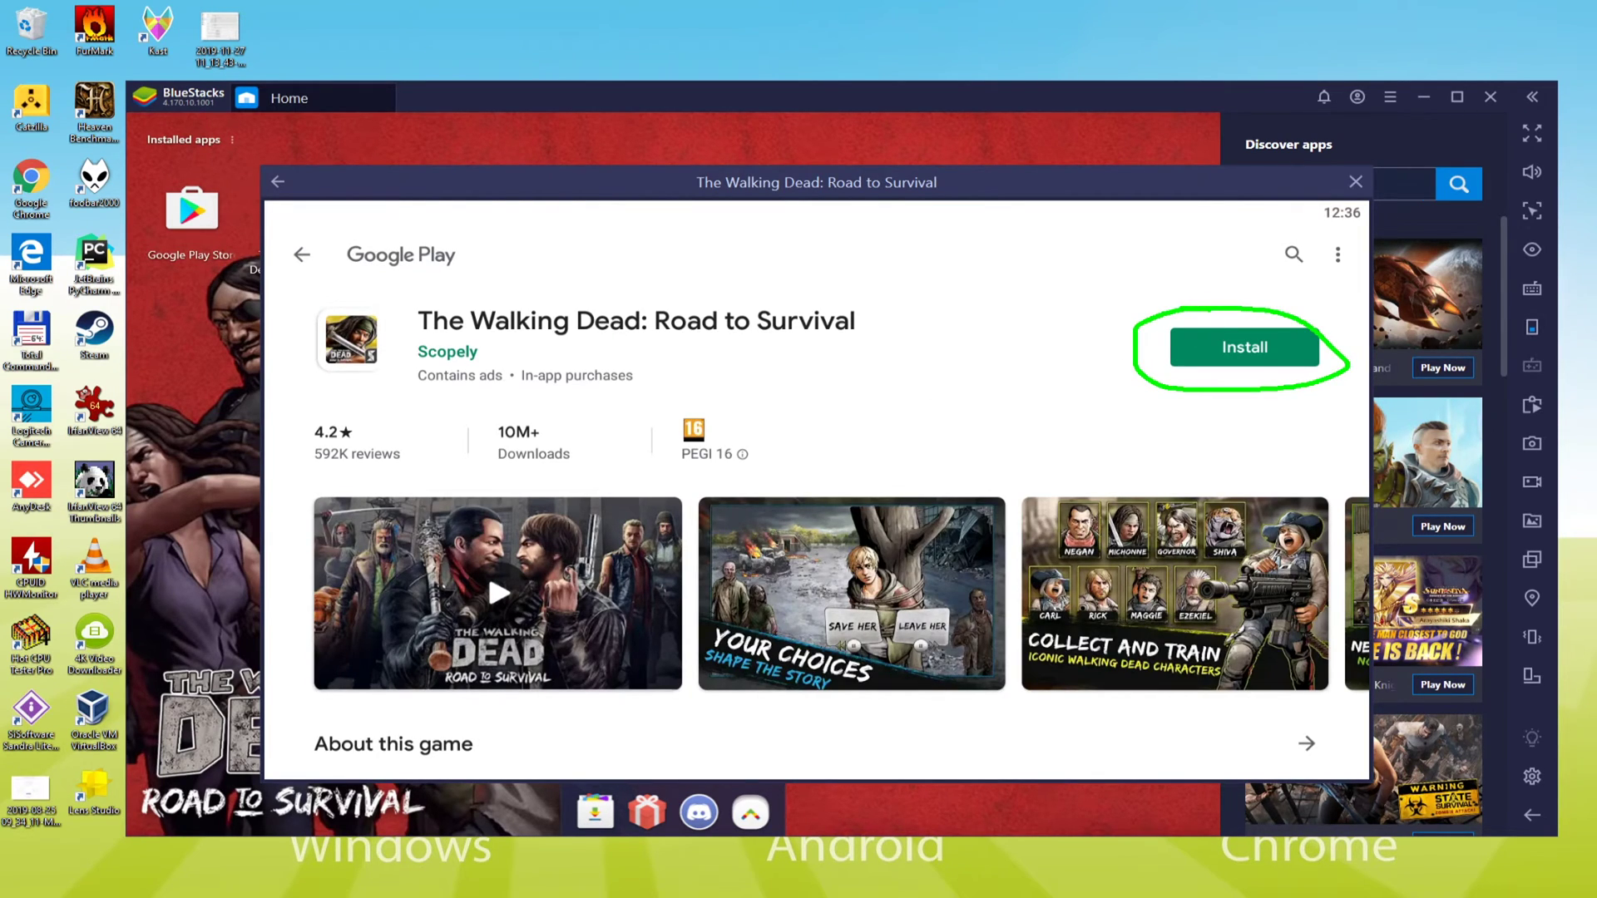
{"action": "left_click", "coordinate": [1244, 347]}
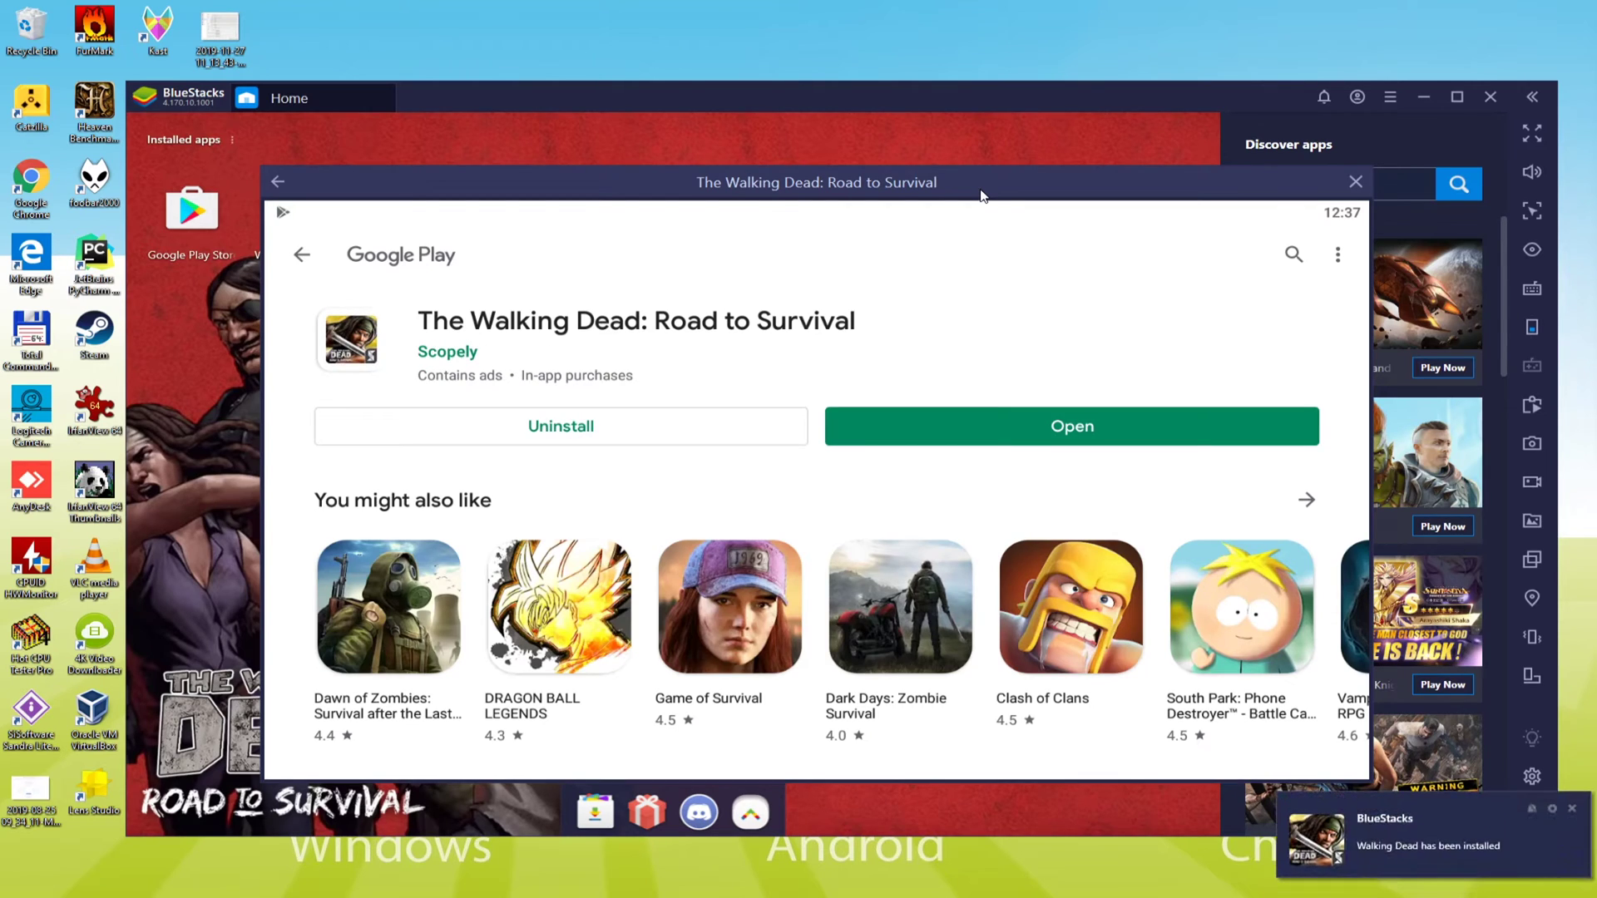
{"action": "left_click", "coordinate": [1356, 183]}
{"action": "left_click_drag", "start_coordinate": [672, 94], "coordinate": [822, 86]}
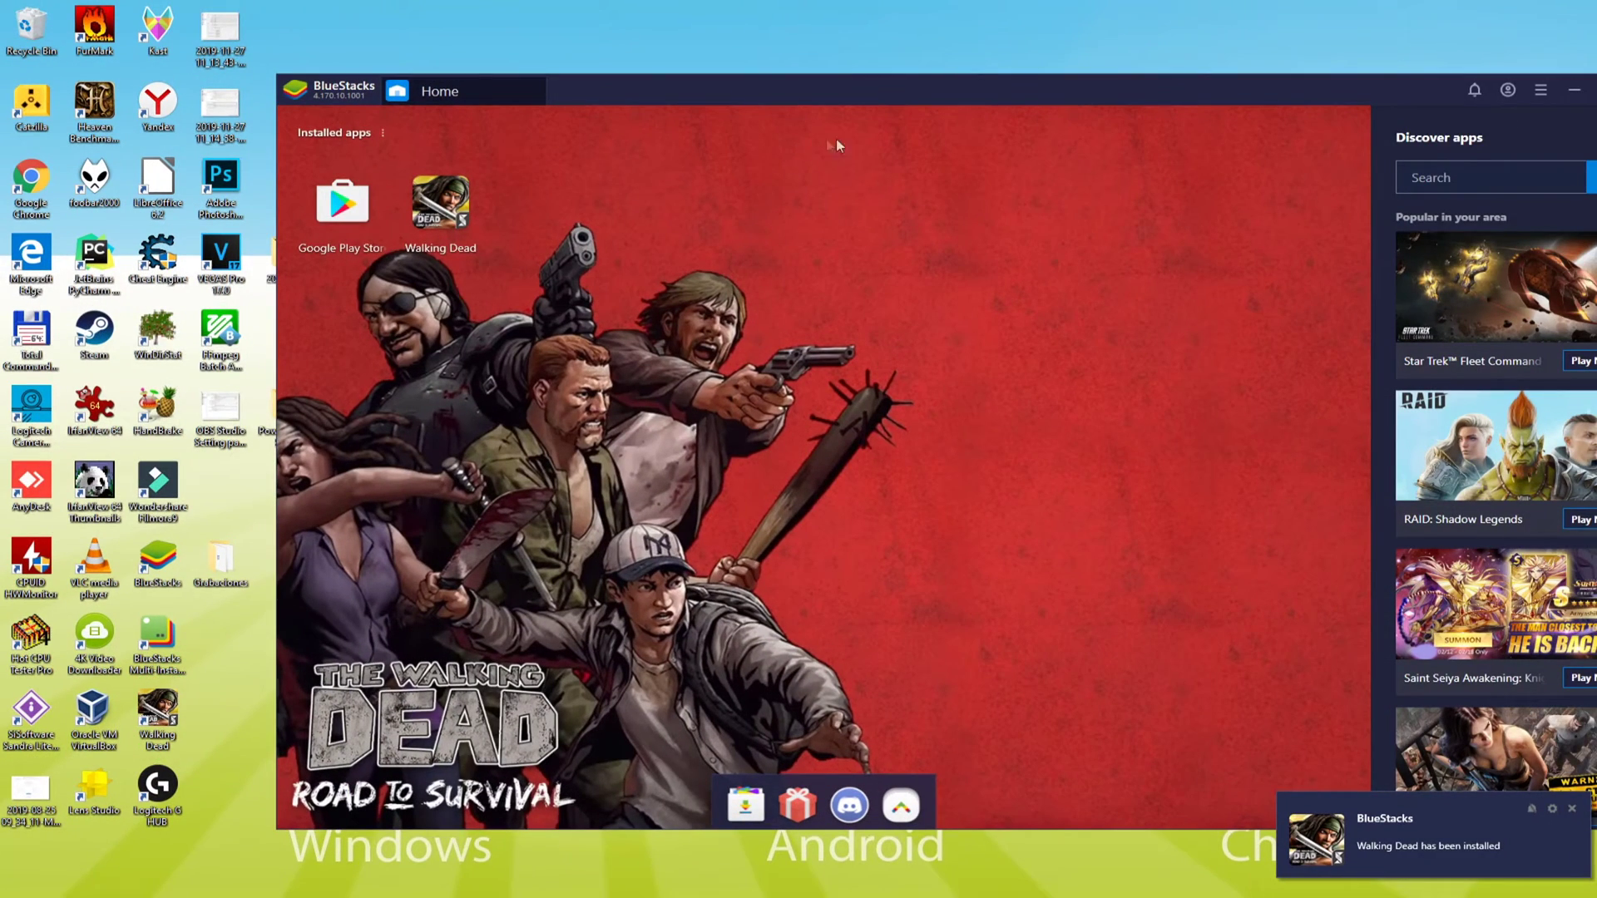
{"action": "left_click_drag", "start_coordinate": [959, 92], "coordinate": [804, 91]}
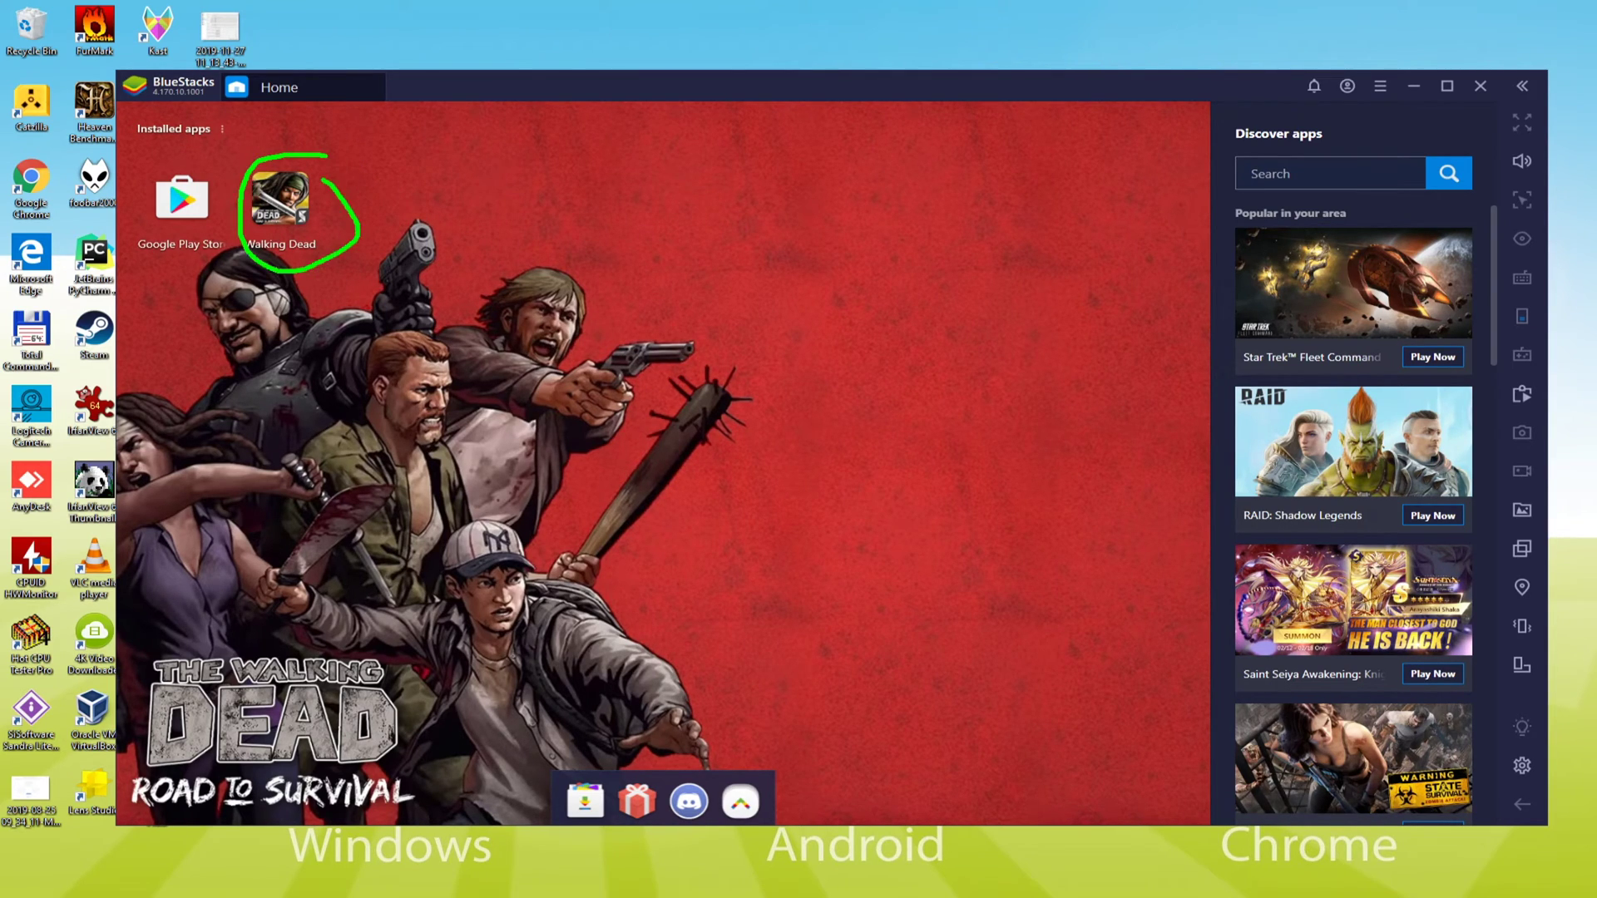
Launch Walking Dead, try the maximized window and restore it, and continue past the terms screen.
{"action": "left_click", "coordinate": [268, 214]}
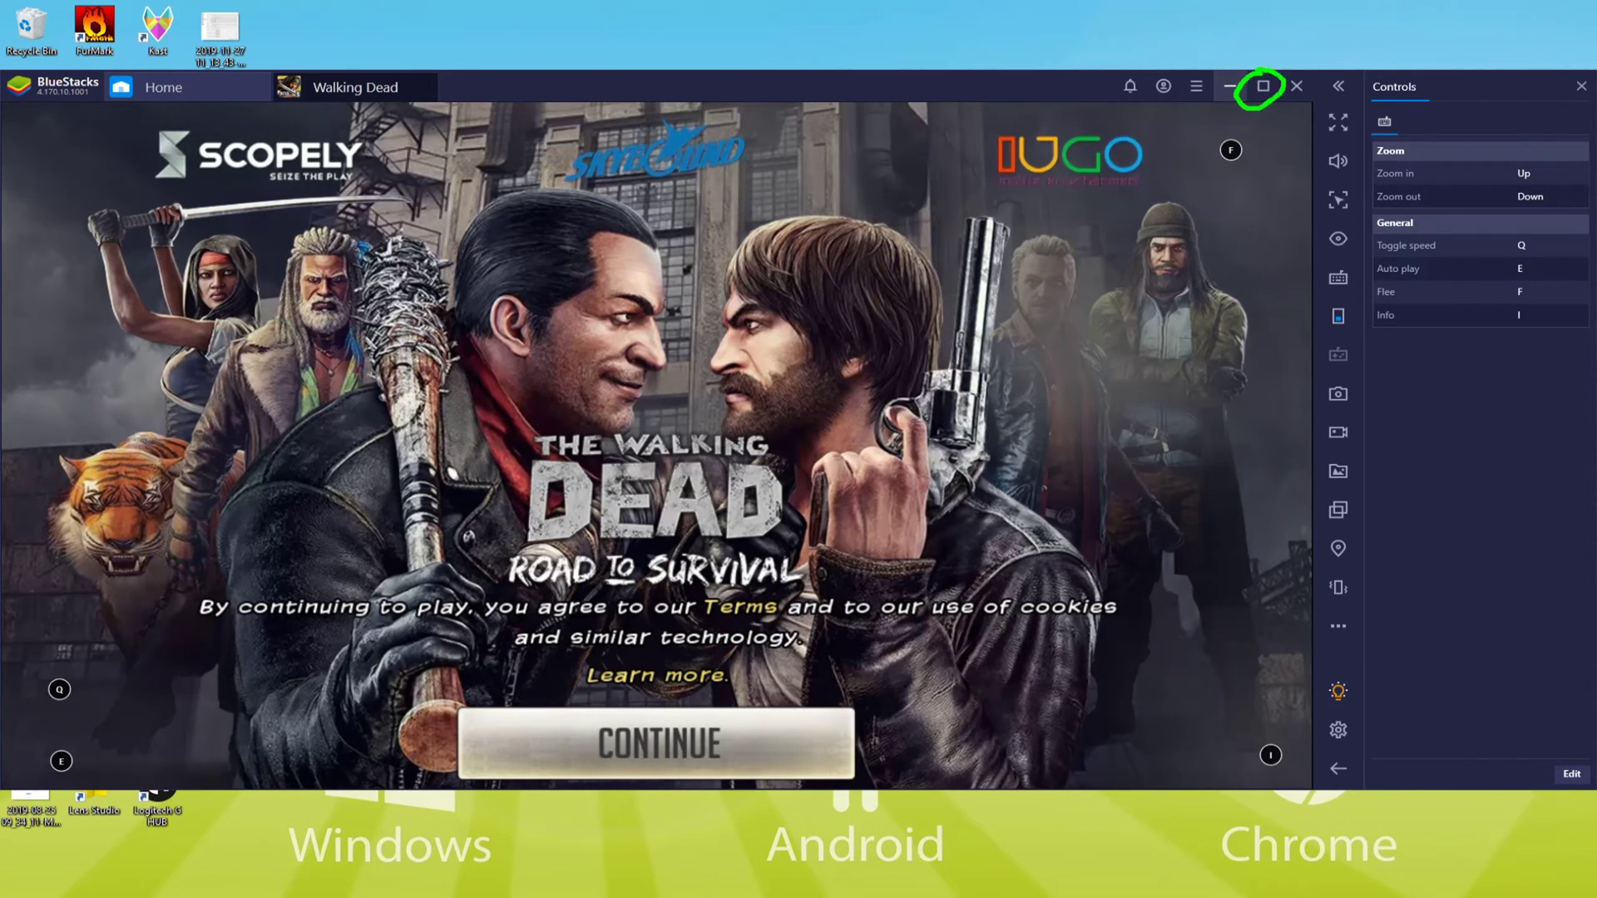
{"action": "left_click", "coordinate": [1262, 86]}
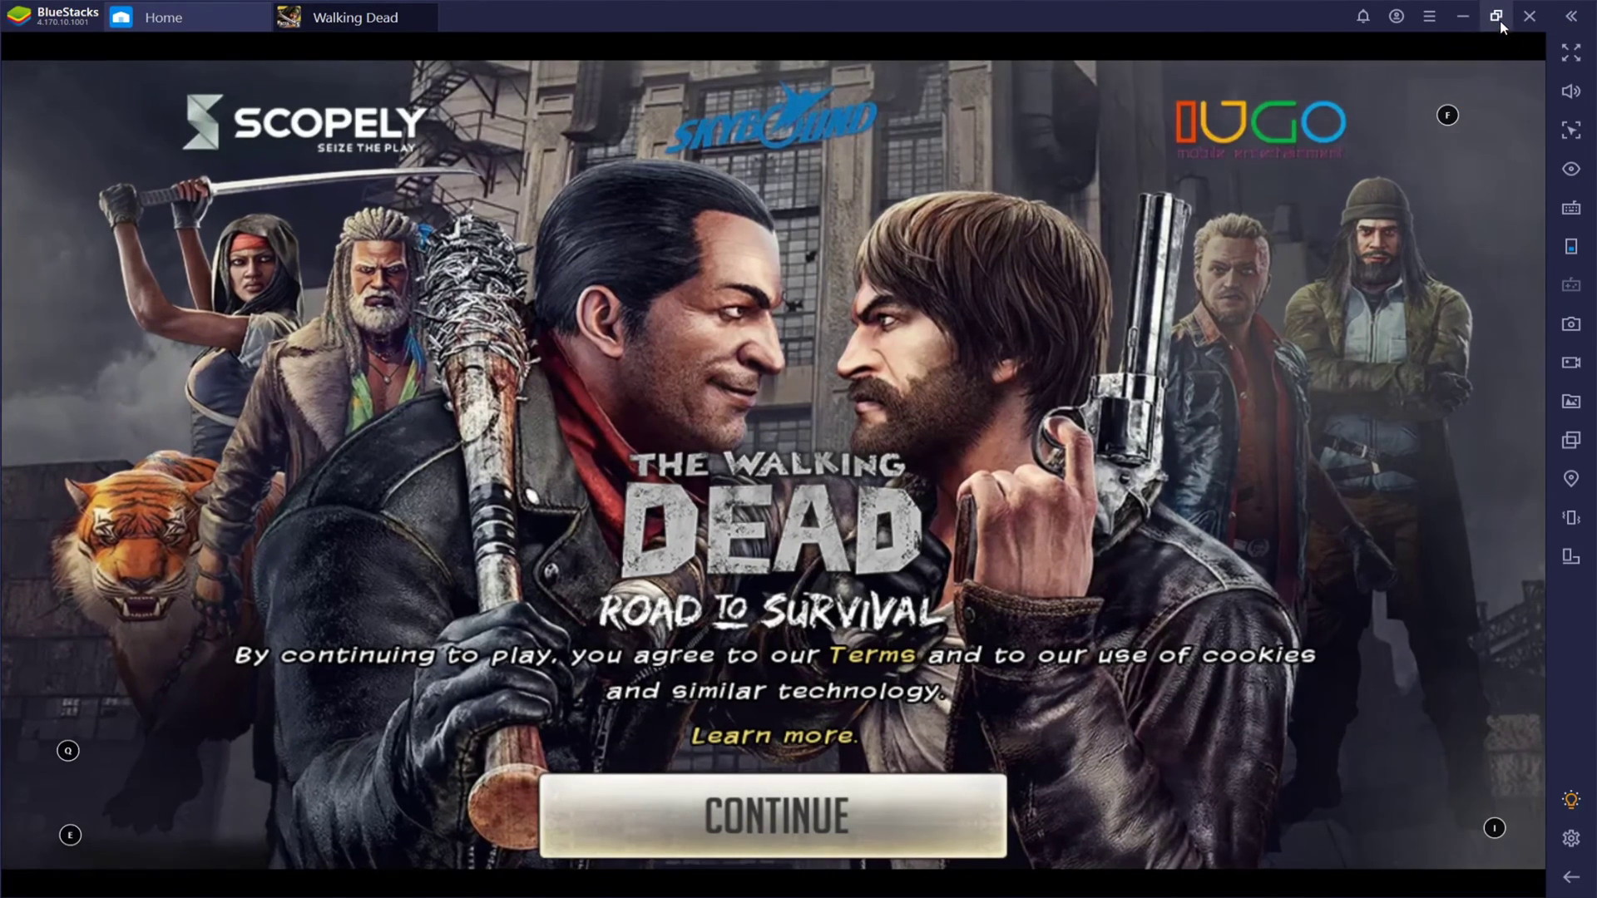
{"action": "left_click", "coordinate": [1494, 16]}
{"action": "left_click", "coordinate": [675, 763]}
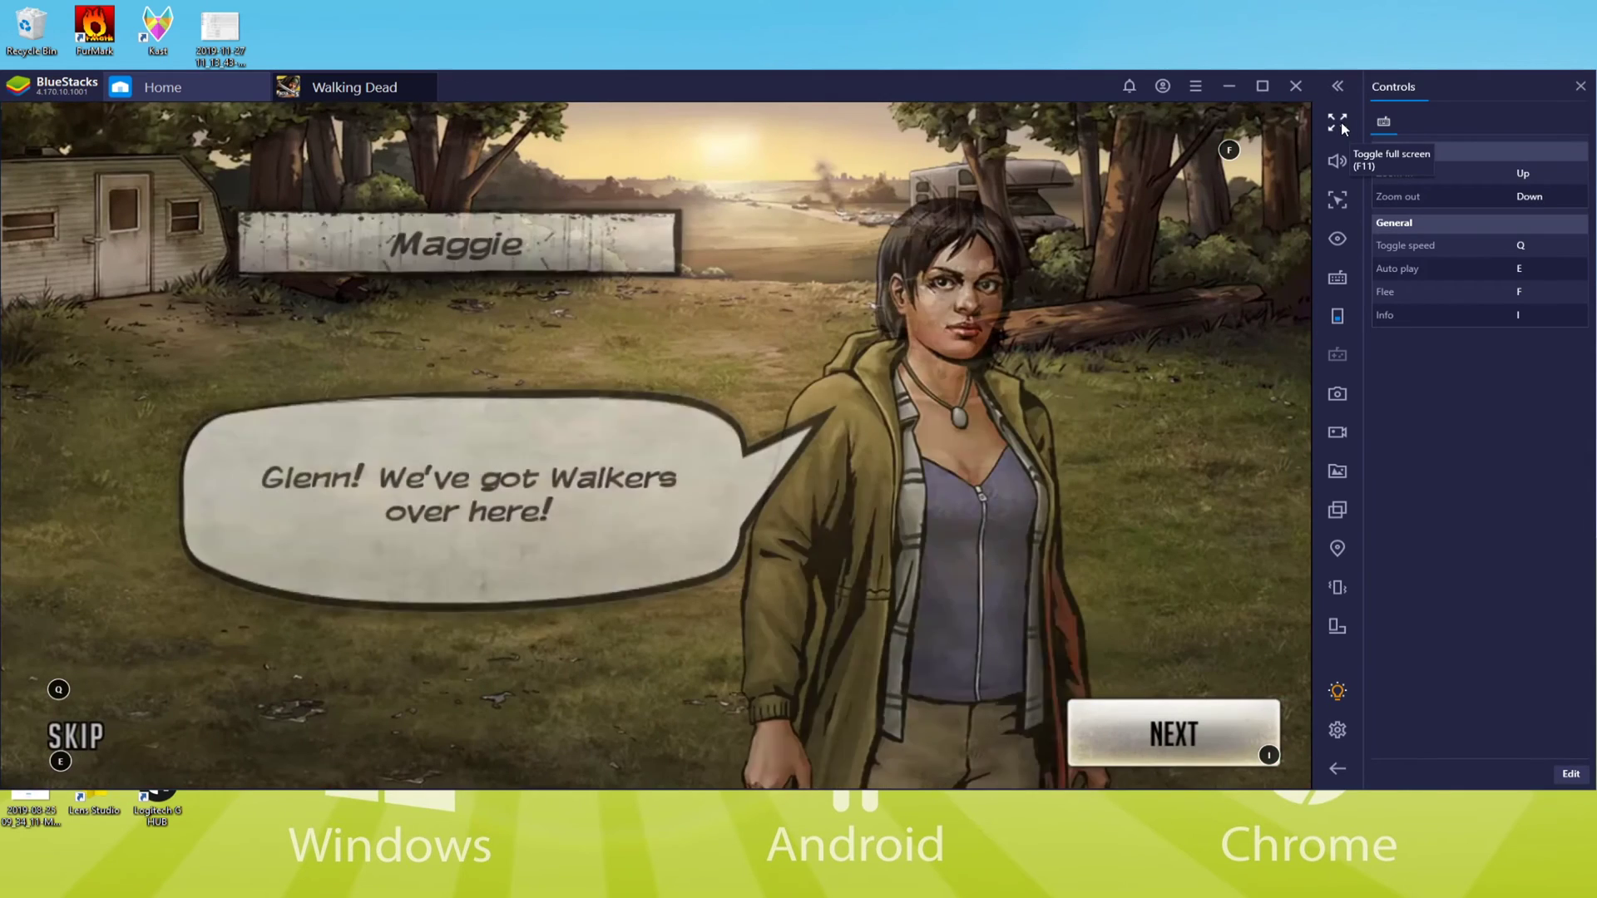
Switch the game to full screen and return it to windowed view.
{"action": "left_click", "coordinate": [1339, 125]}
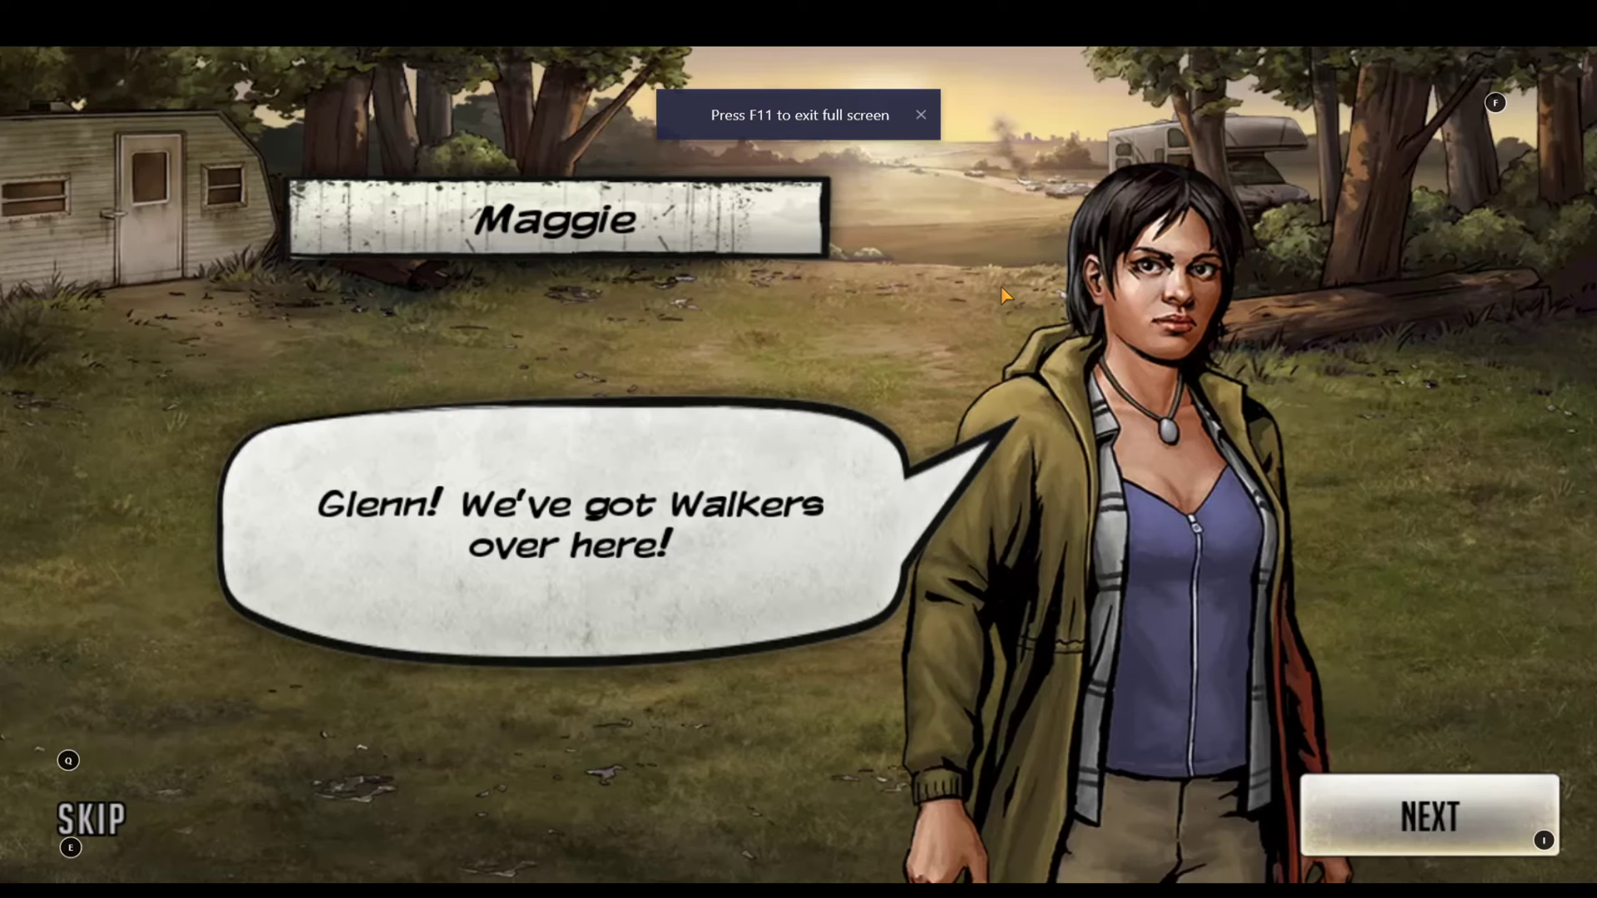
{"action": "key", "text": "F11"}
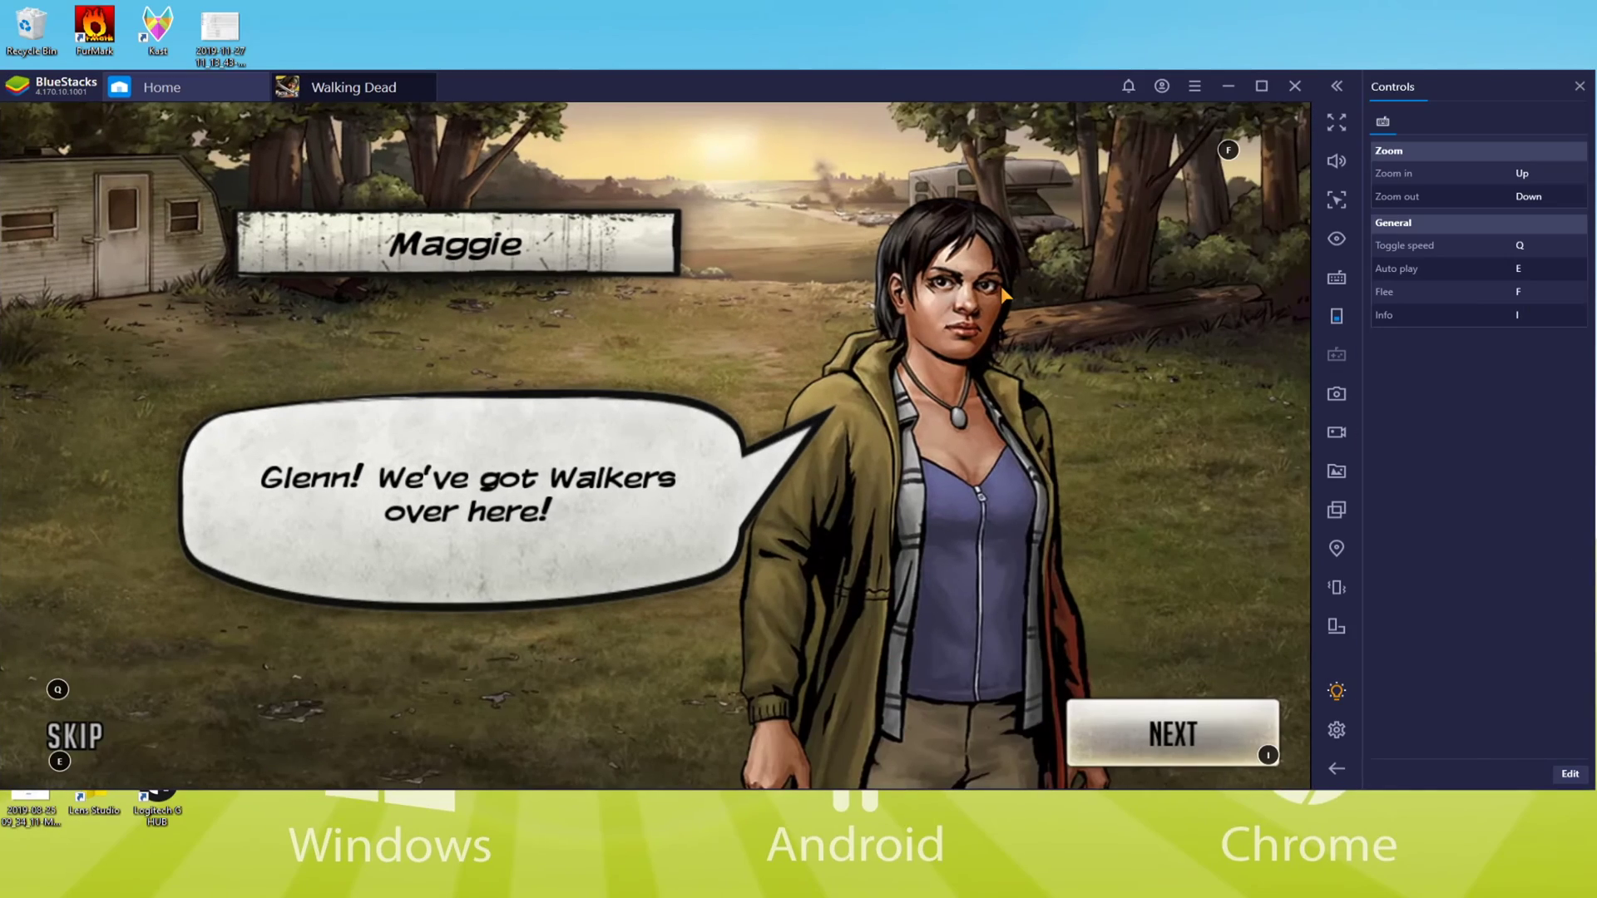
Play through the walker tutorial fight, targeting the walker facing Maggie and using Rick's Adrenaline Rush on the other one.
{"action": "key", "text": "i"}
{"action": "key", "text": "i"}
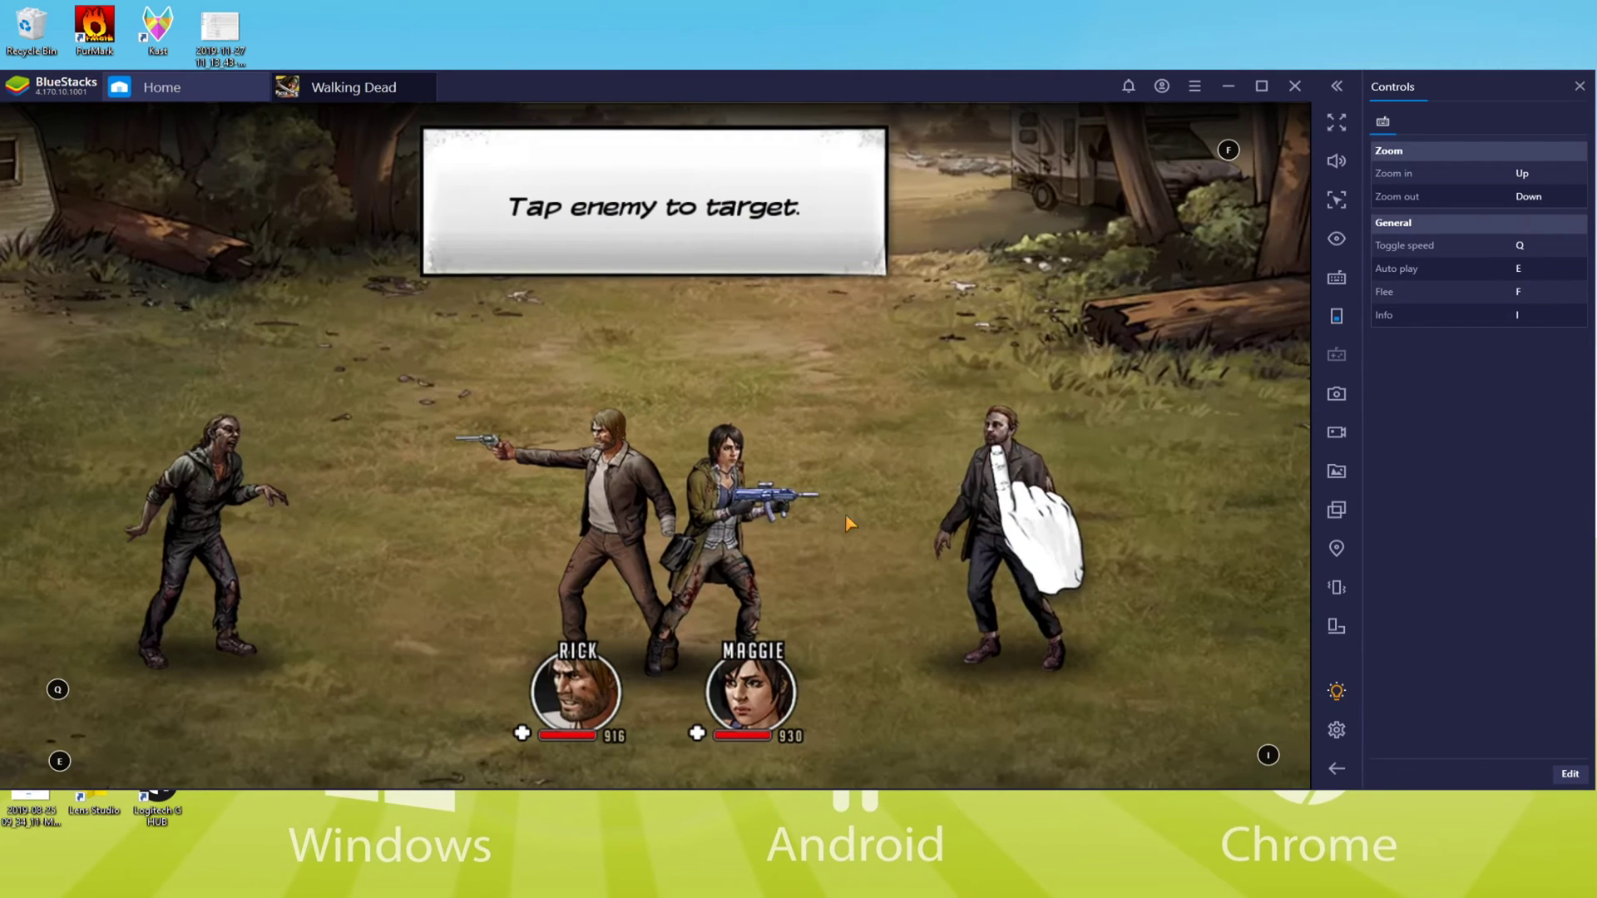
{"action": "left_click", "coordinate": [965, 516]}
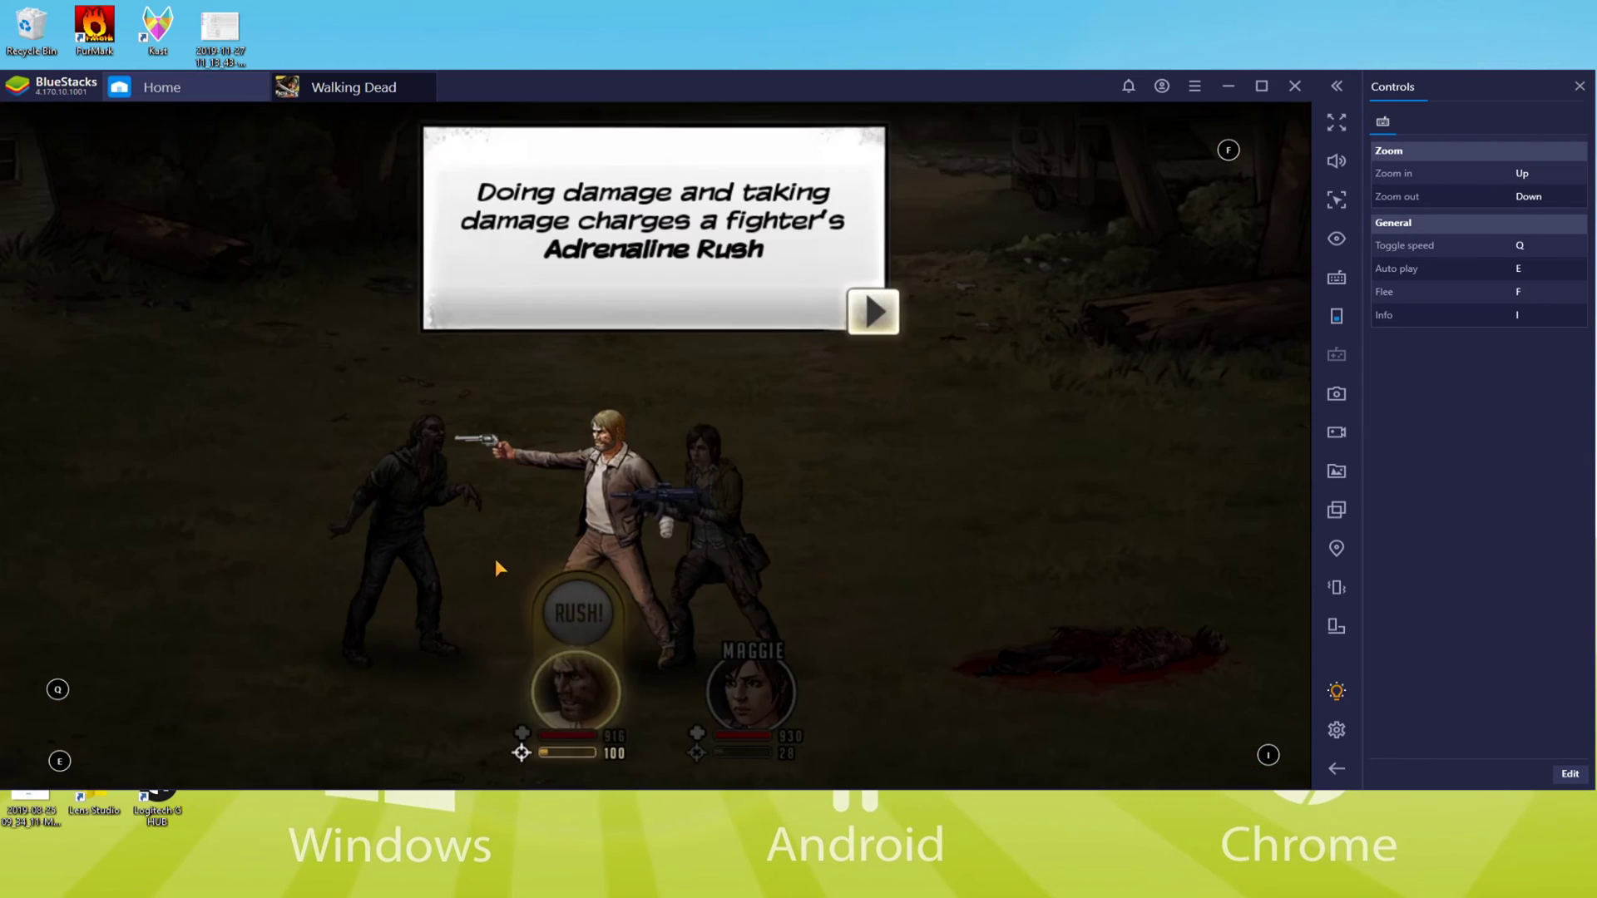
{"action": "left_click", "coordinate": [873, 312]}
{"action": "left_click", "coordinate": [574, 697]}
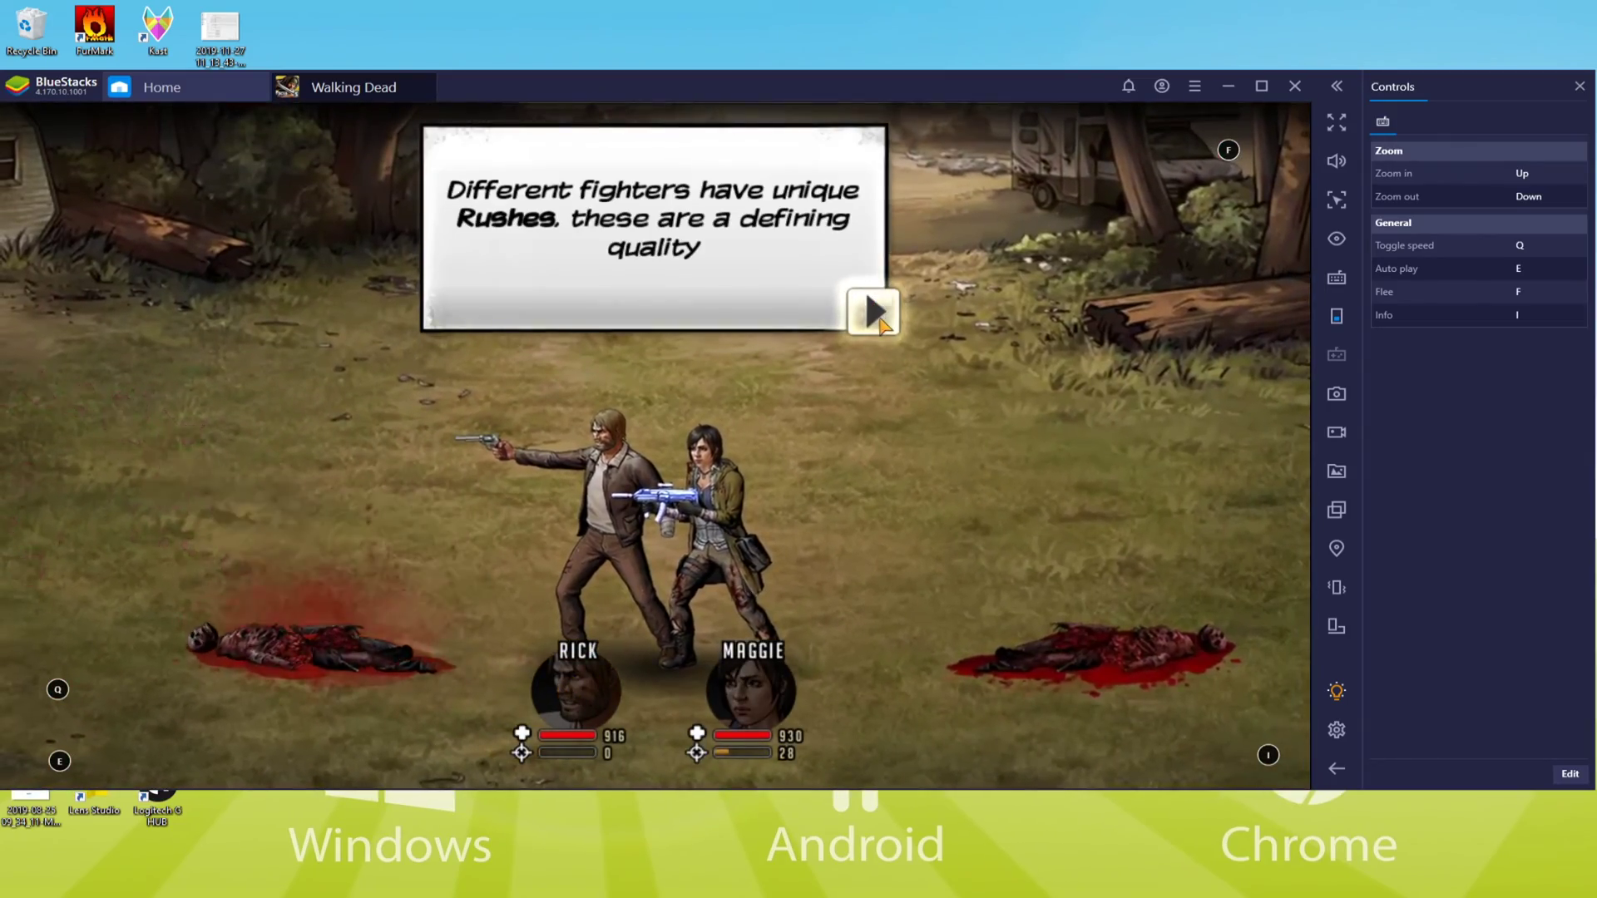
{"action": "left_click", "coordinate": [869, 308]}
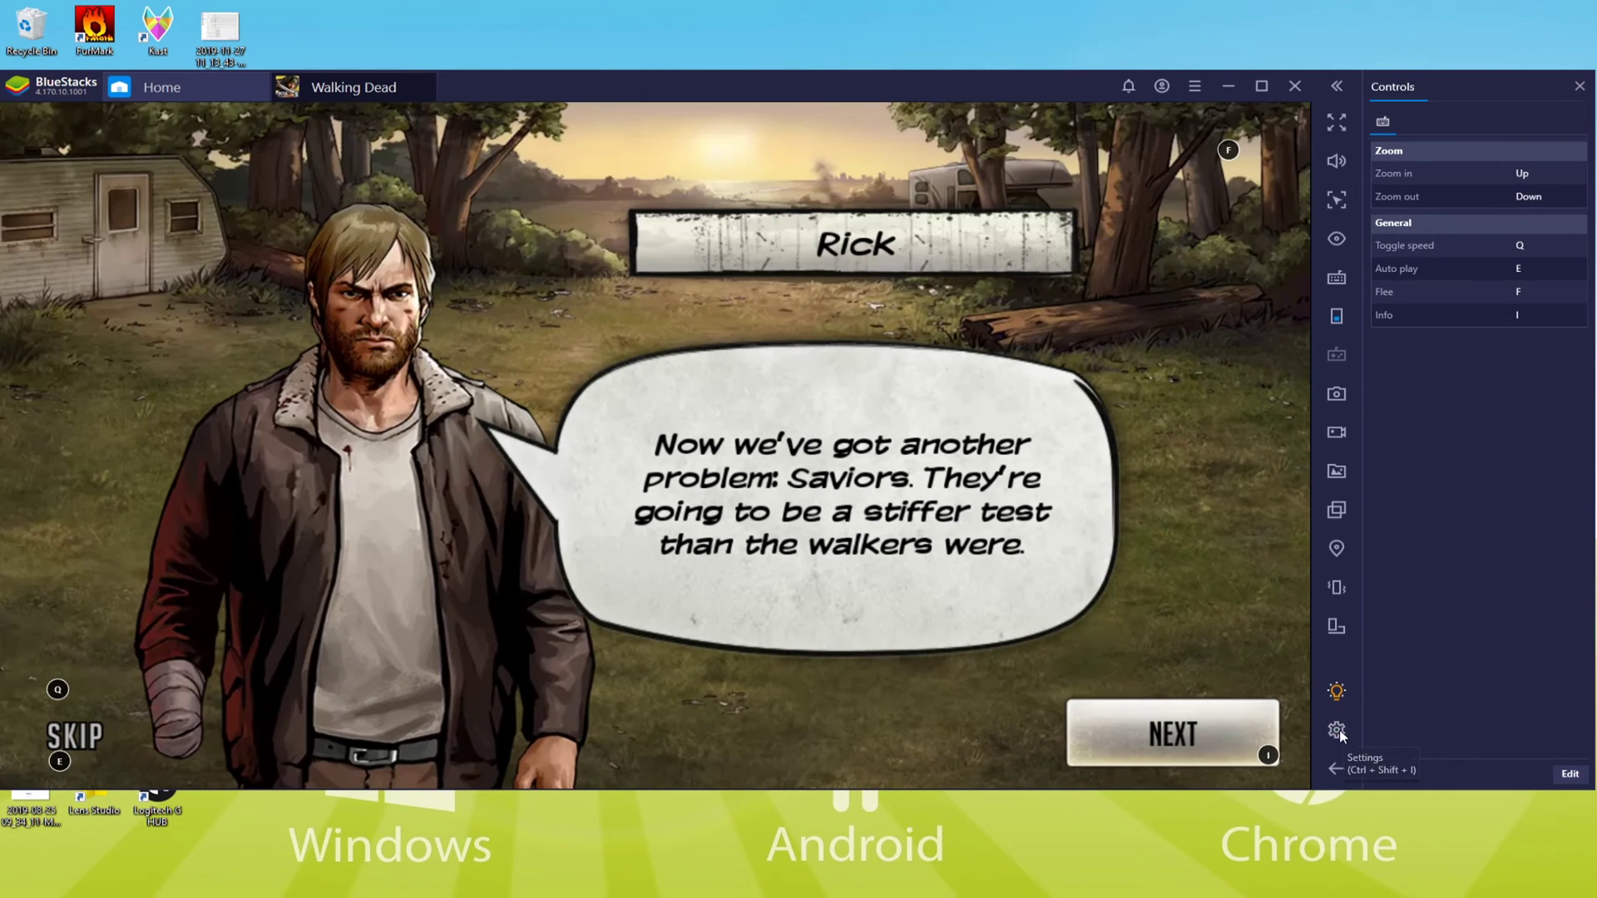
Look through the emulator's display settings and the language choices in its preferences, and close the settings without changing anything.
{"action": "left_click", "coordinate": [1337, 730]}
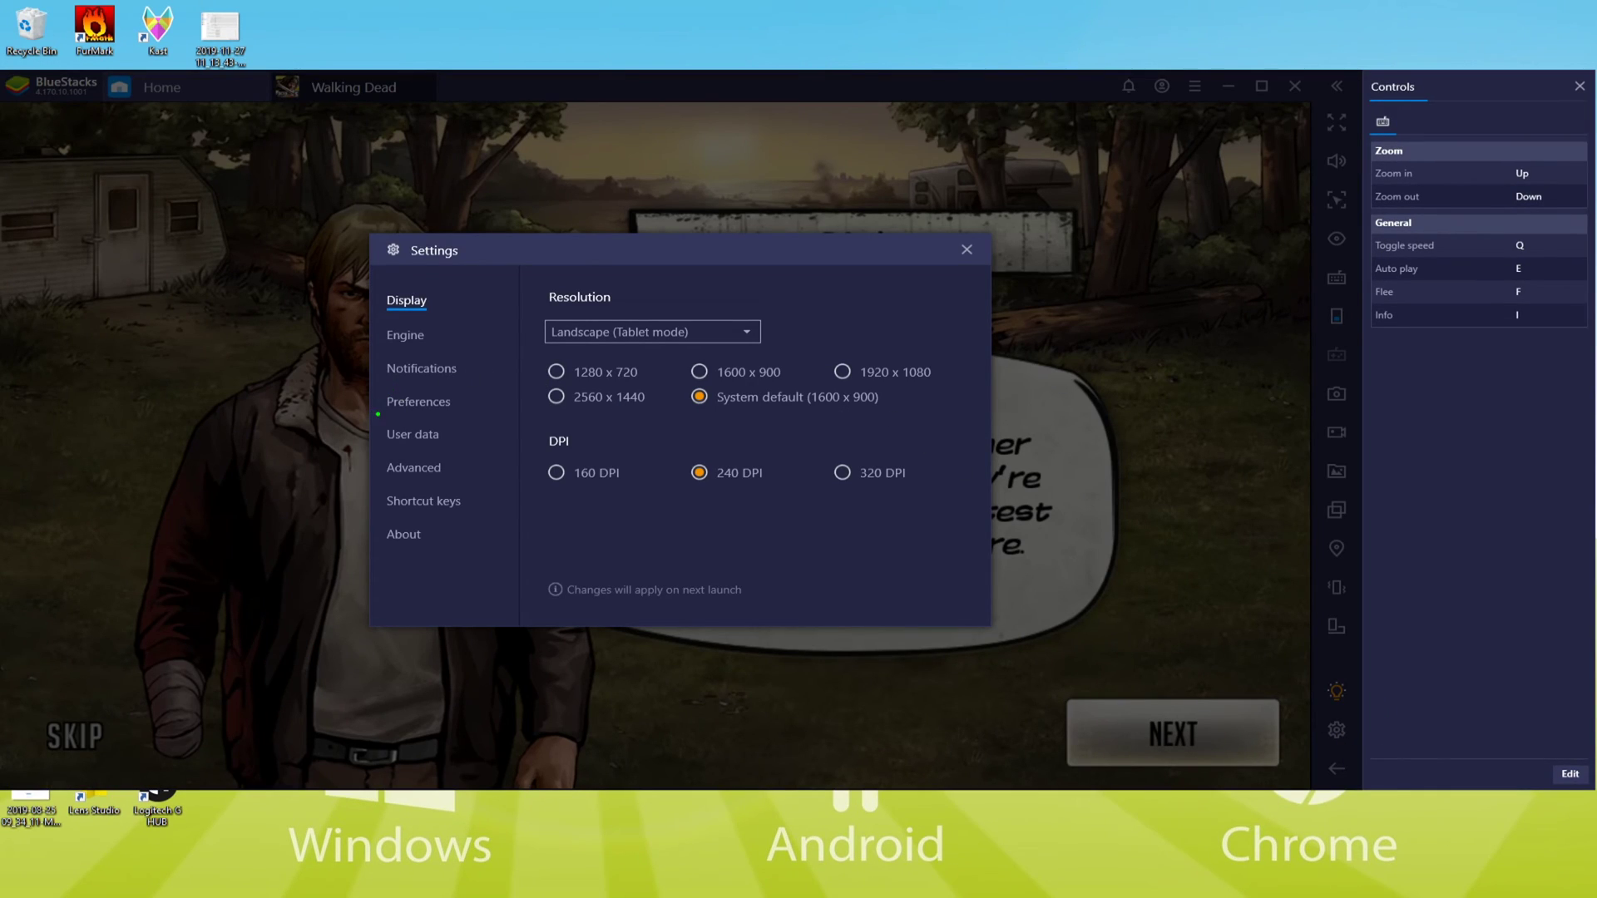
{"action": "left_click", "coordinate": [414, 401]}
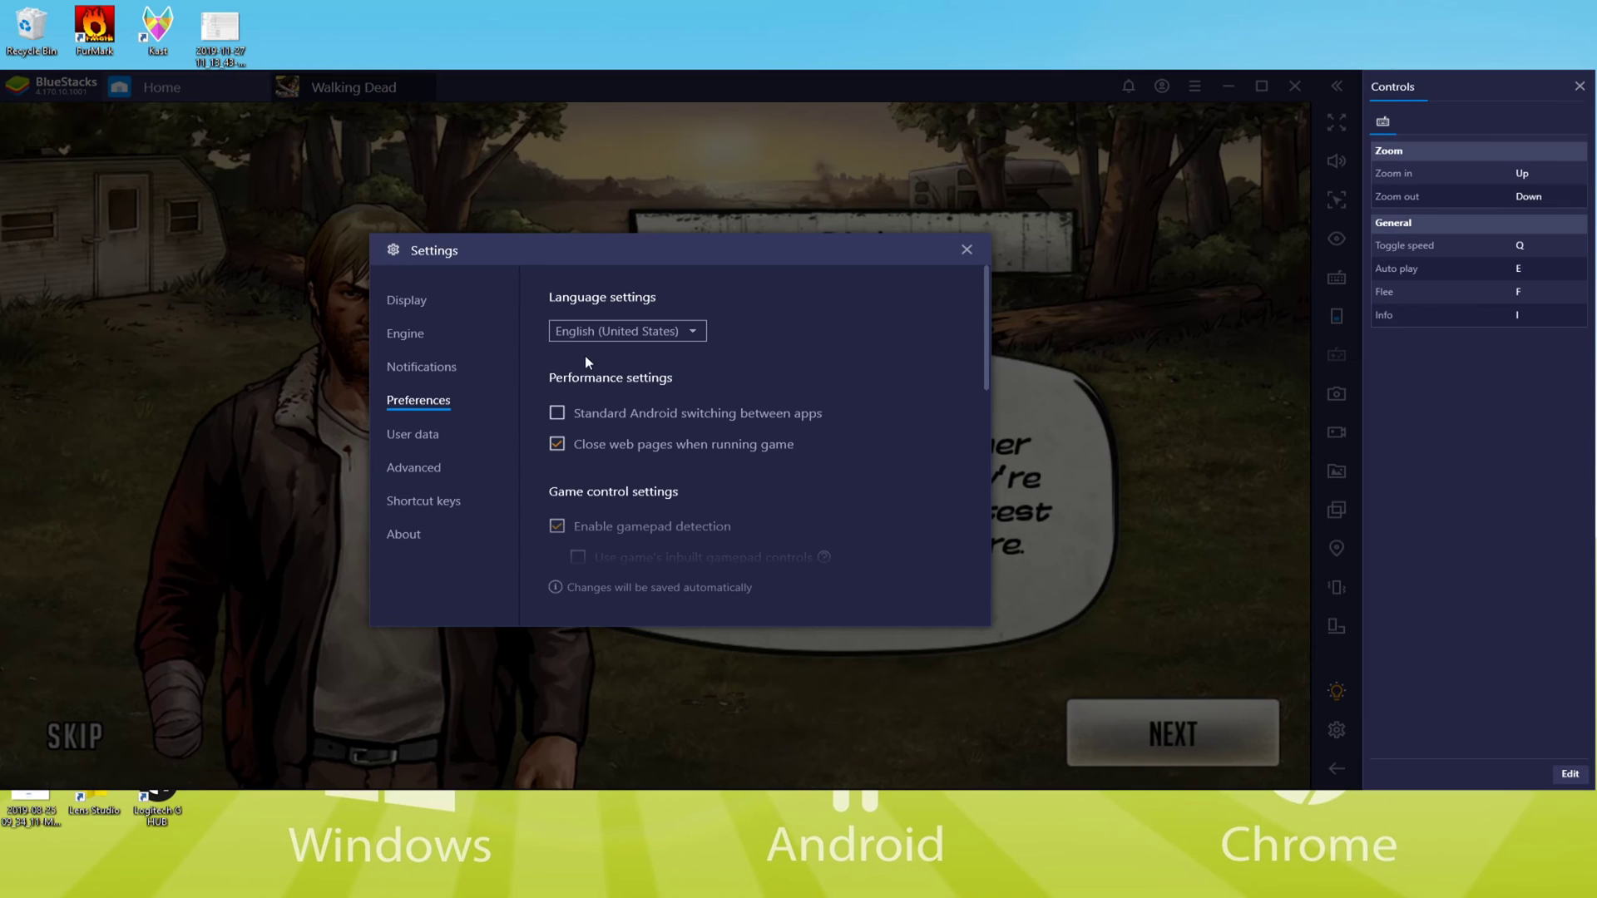
{"action": "left_click", "coordinate": [619, 331]}
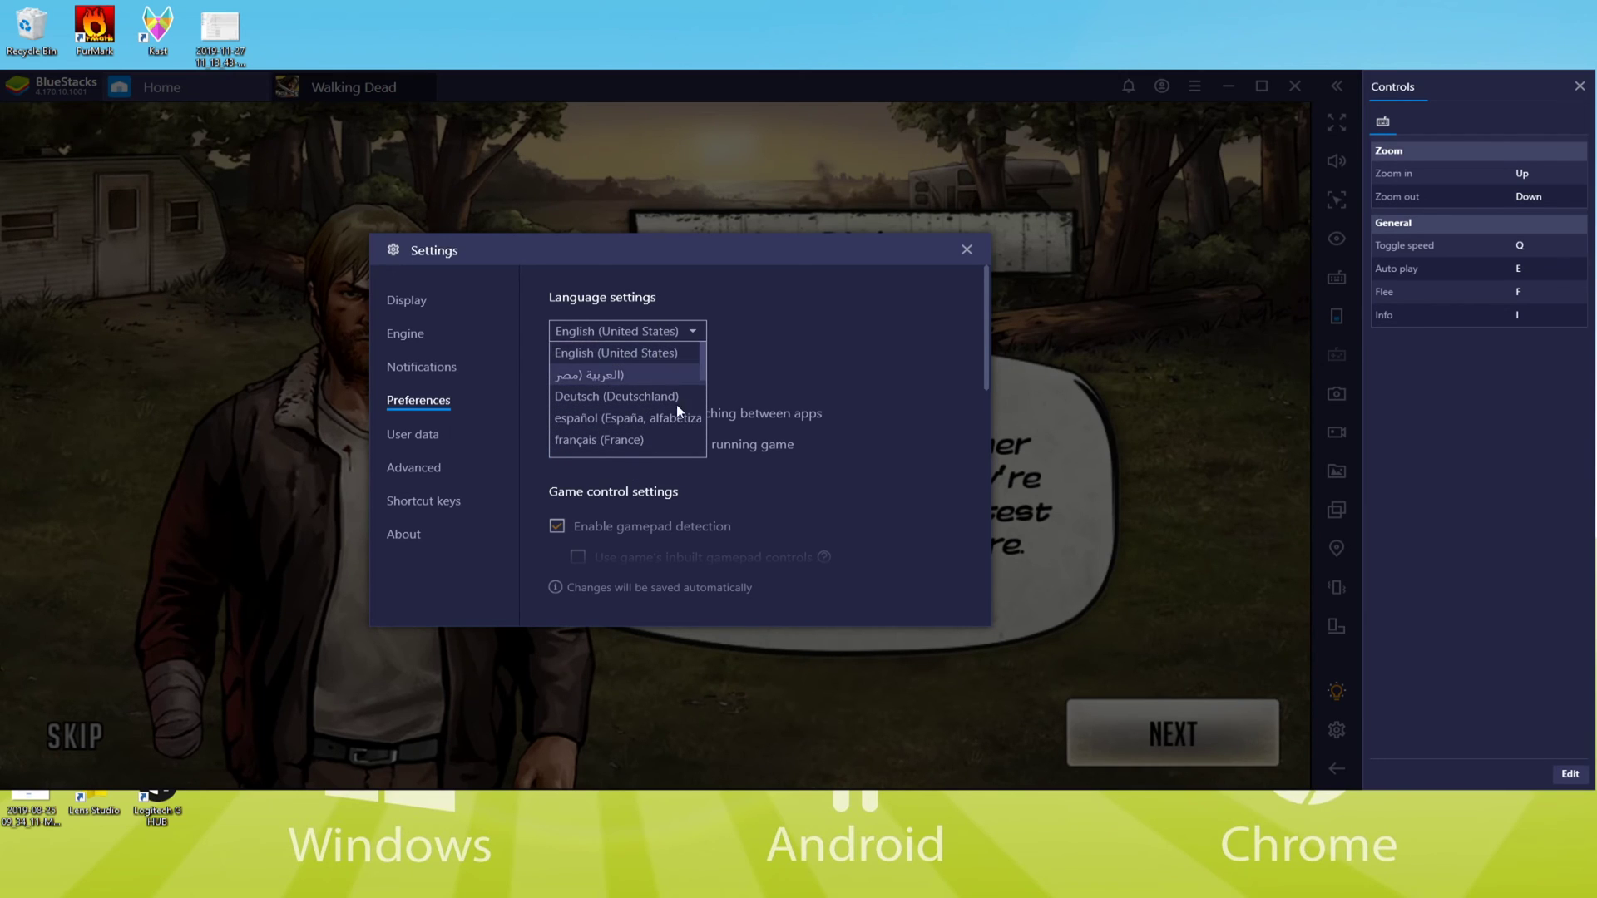
{"action": "left_click", "coordinate": [760, 344]}
{"action": "left_click", "coordinate": [967, 249]}
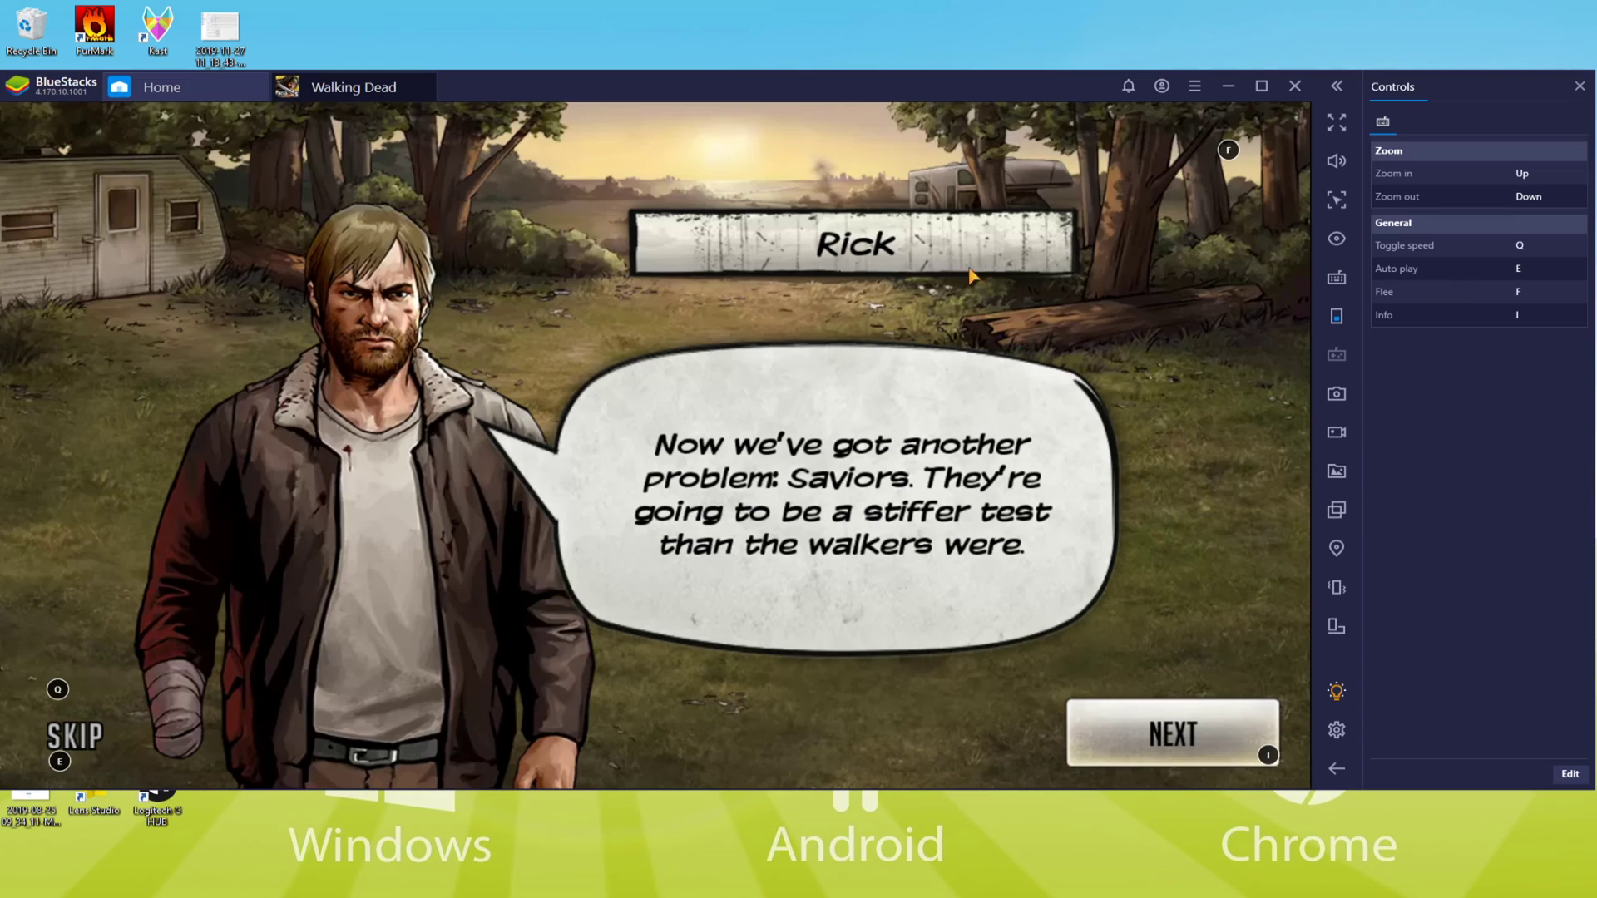
Start the fight against the Saviors, attack the targeted tough enemy with Glenn, and dismiss the Character Traits chart.
{"action": "left_click", "coordinate": [1226, 747]}
{"action": "left_click", "coordinate": [920, 504]}
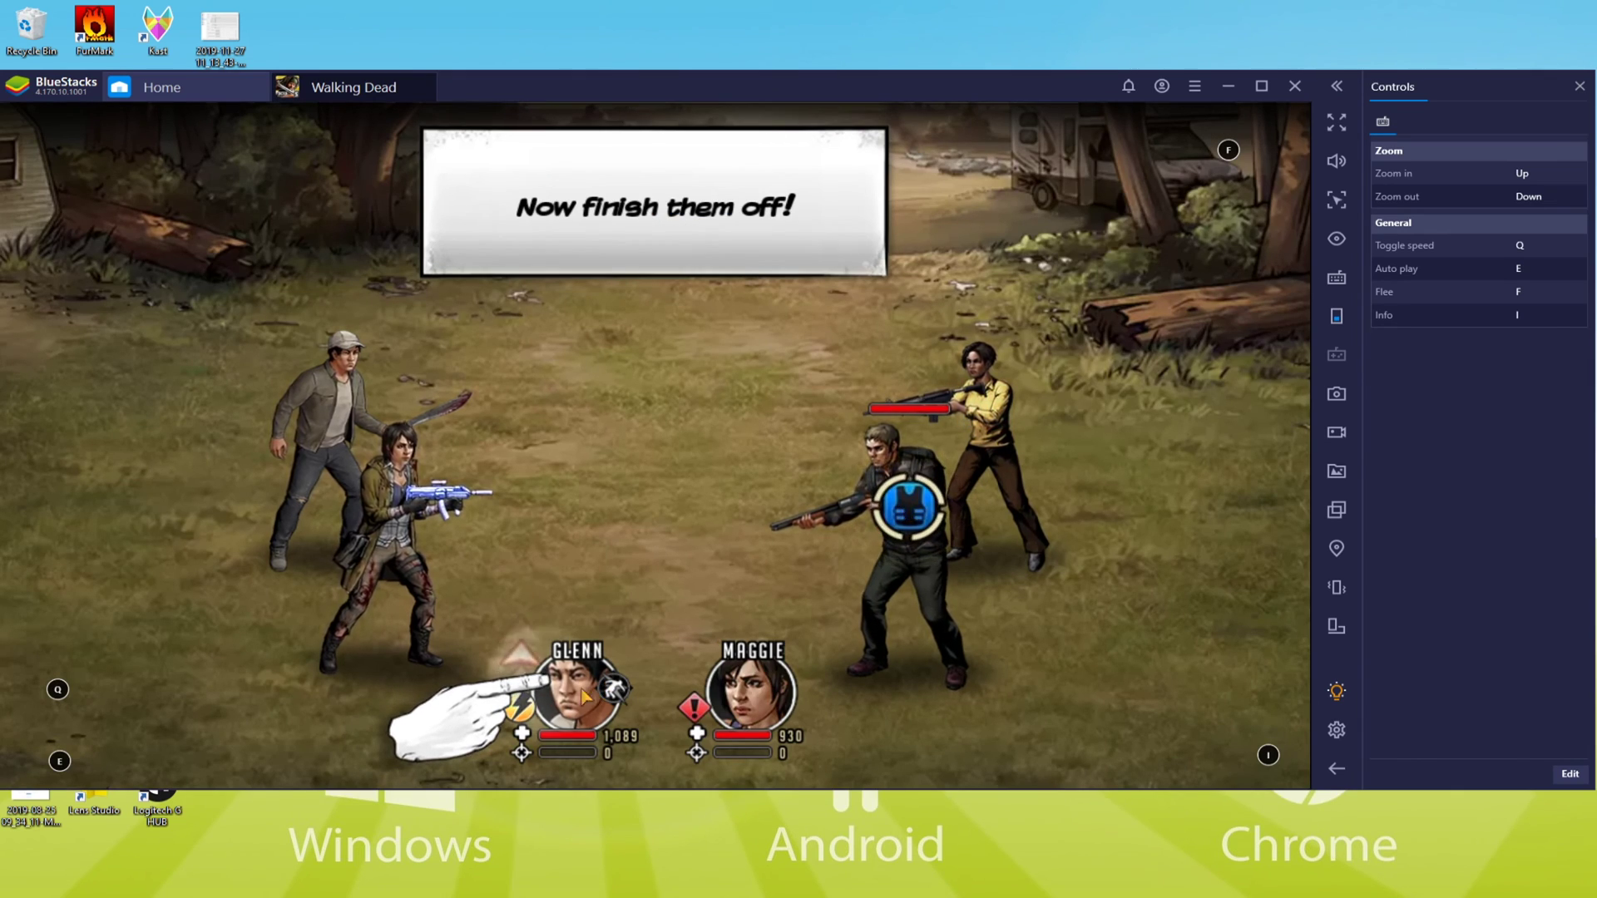
{"action": "left_click", "coordinate": [621, 699]}
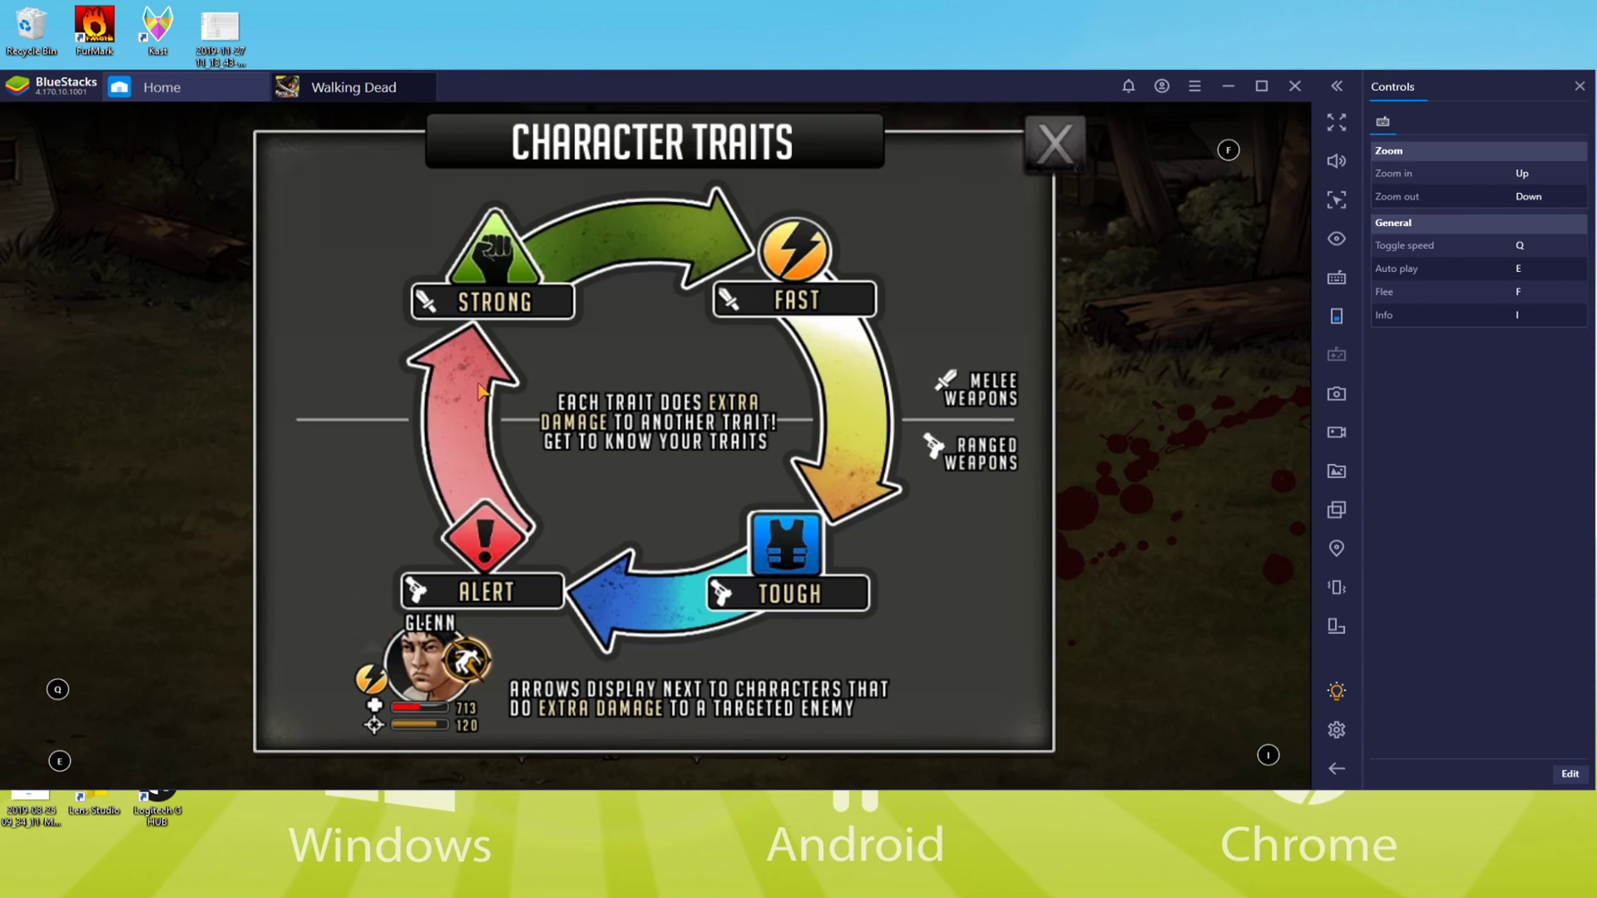
{"action": "left_click", "coordinate": [1056, 145]}
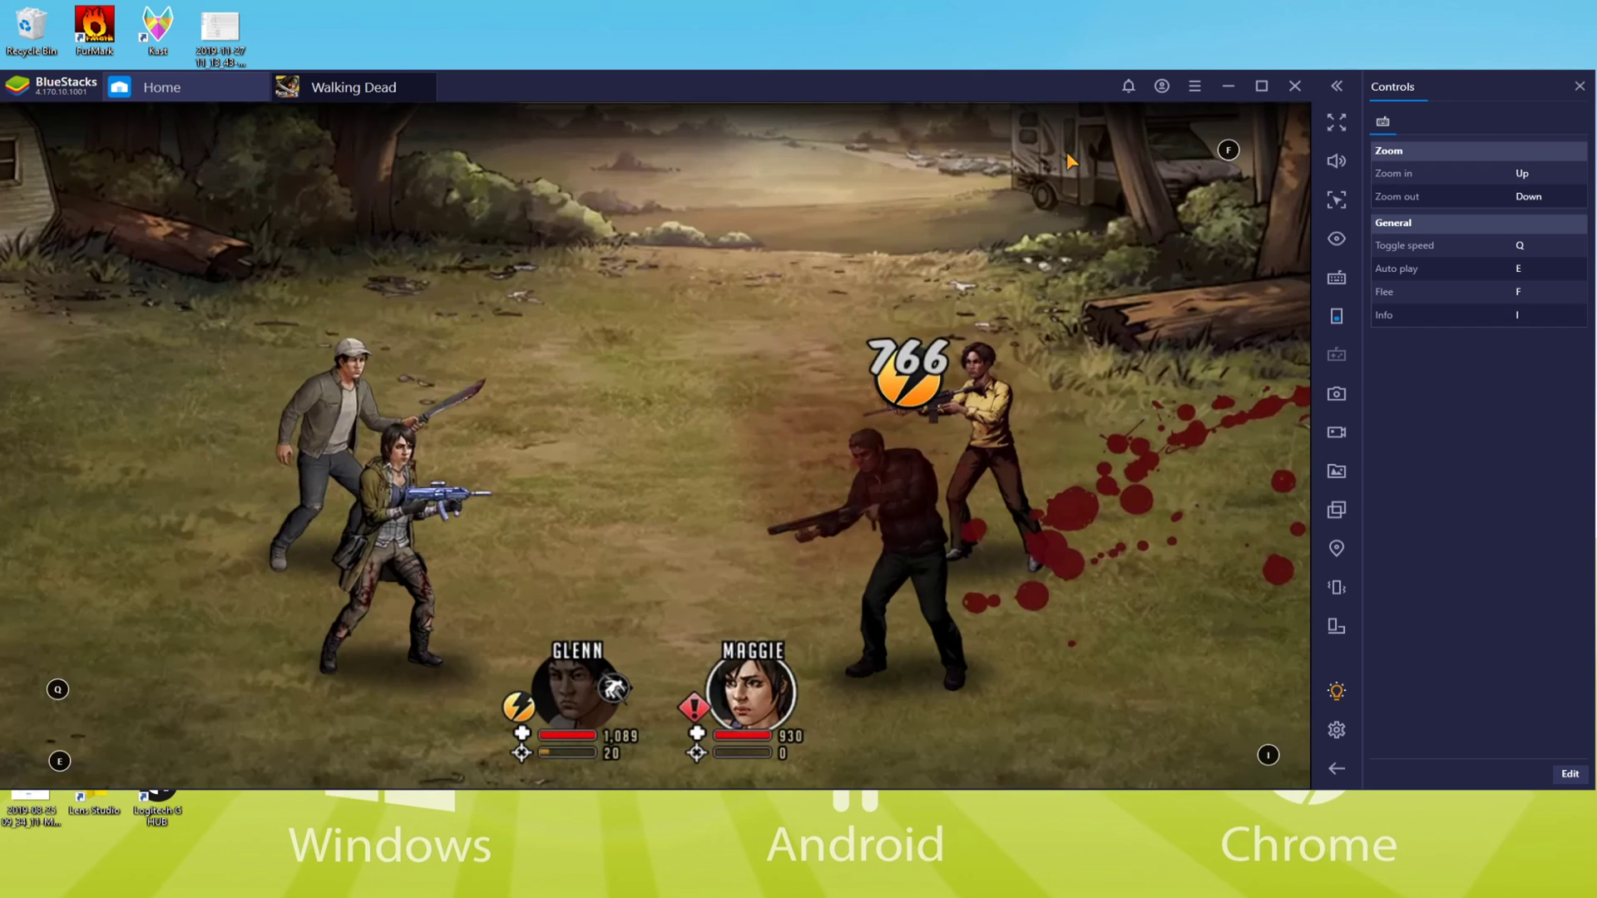